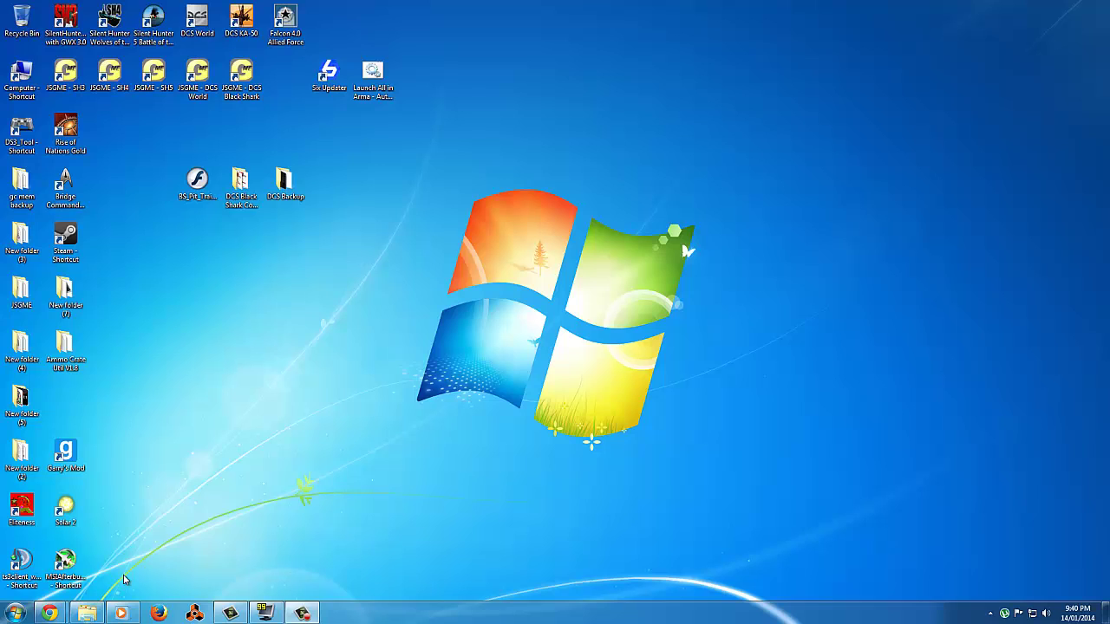
# - Navigate Explorer to Steam\steamapps\common\dcs black shark\Bazar\TempTextures
pyautogui.click(87, 613)
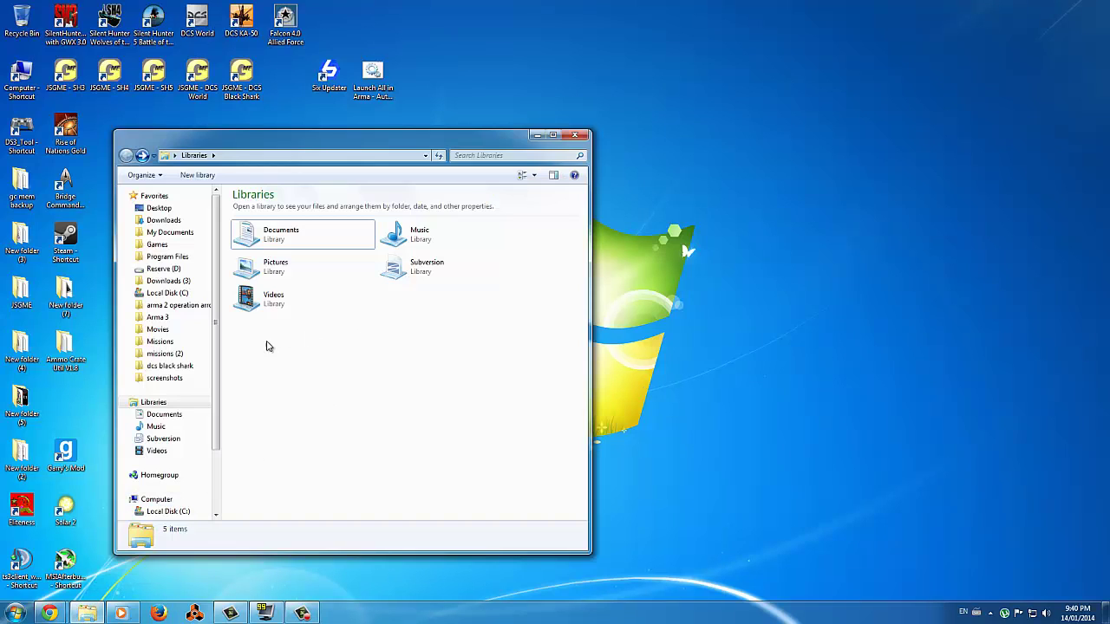
pyautogui.click(192, 366)
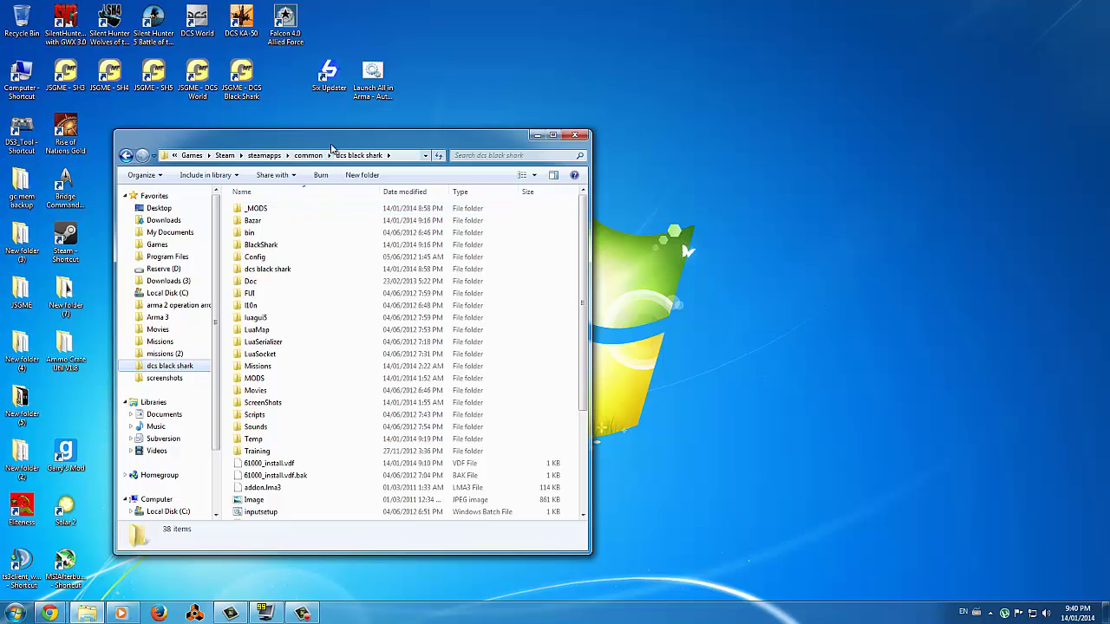
pyautogui.click(310, 159)
pyautogui.doubleClick(276, 269)
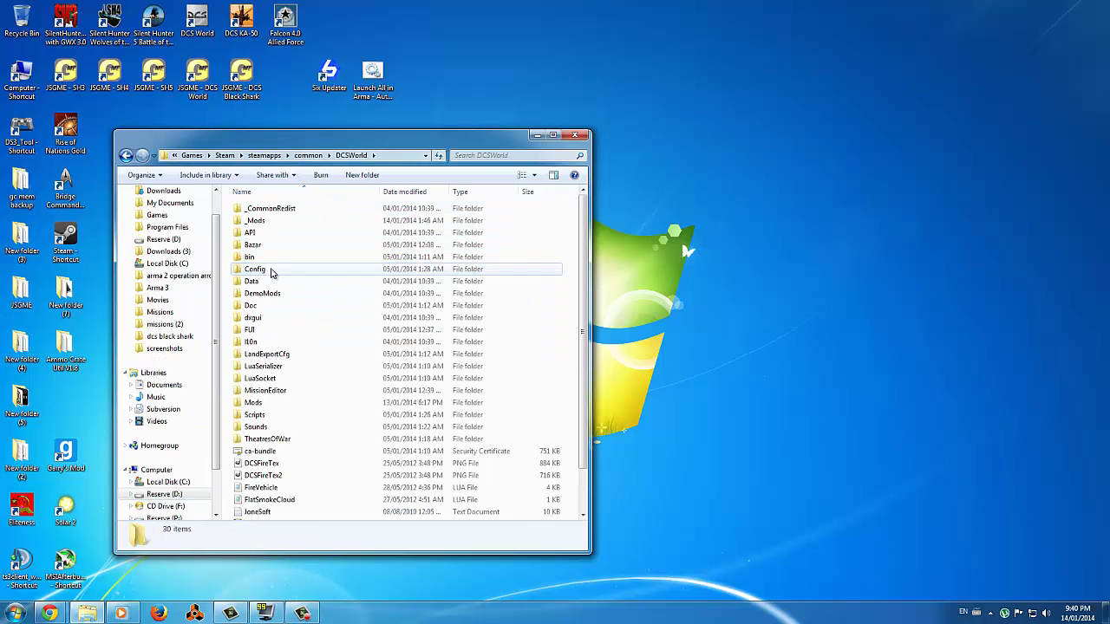
pyautogui.press('BackSpace')
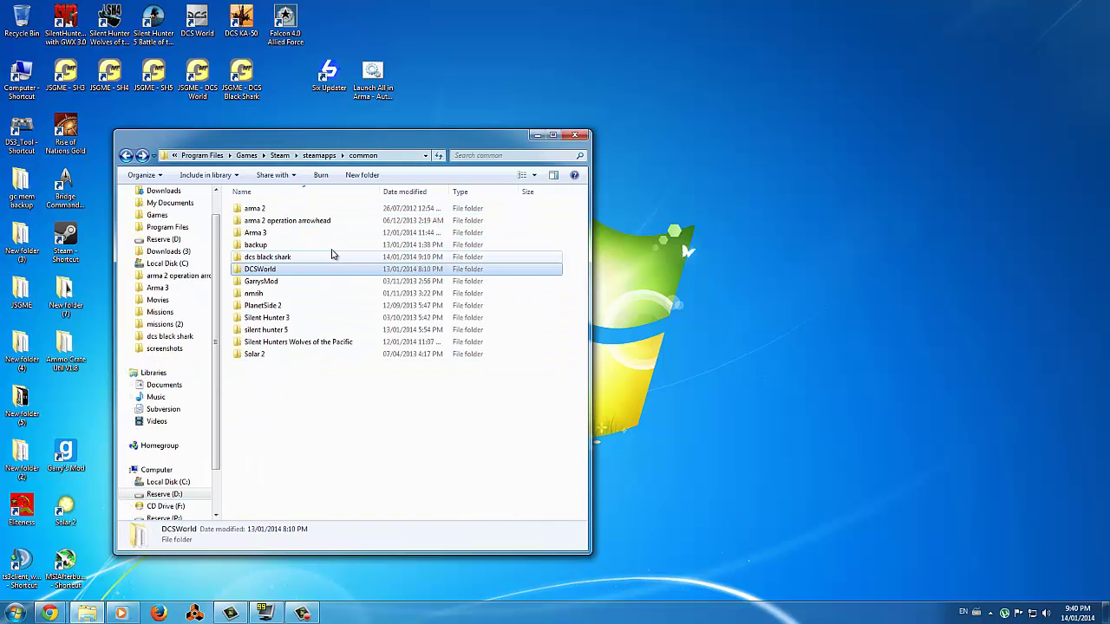
pyautogui.doubleClick(274, 257)
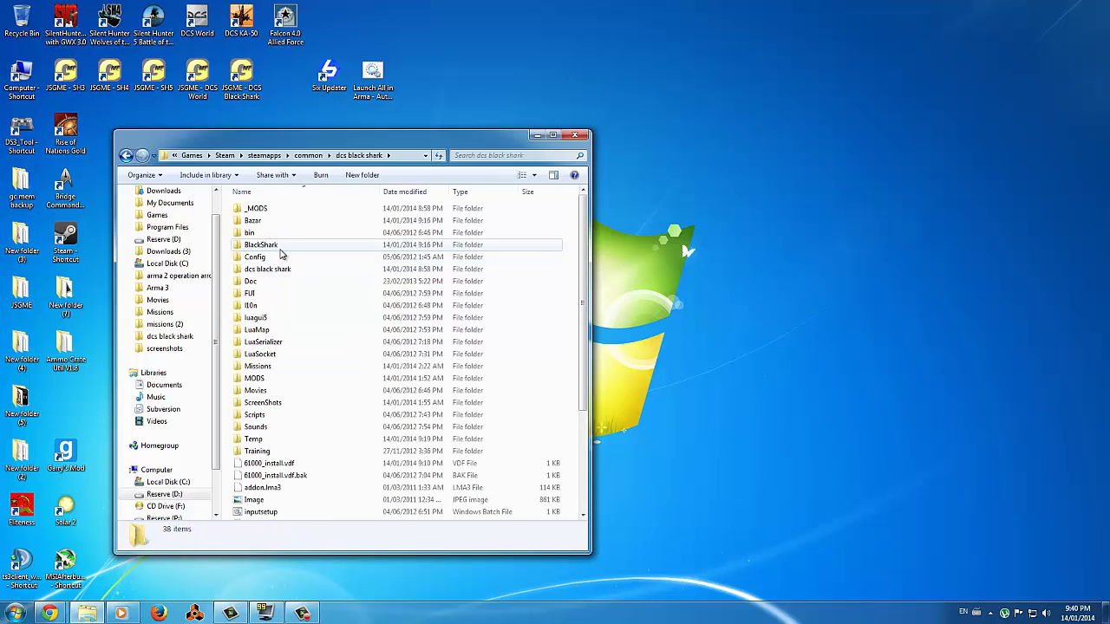
pyautogui.doubleClick(272, 222)
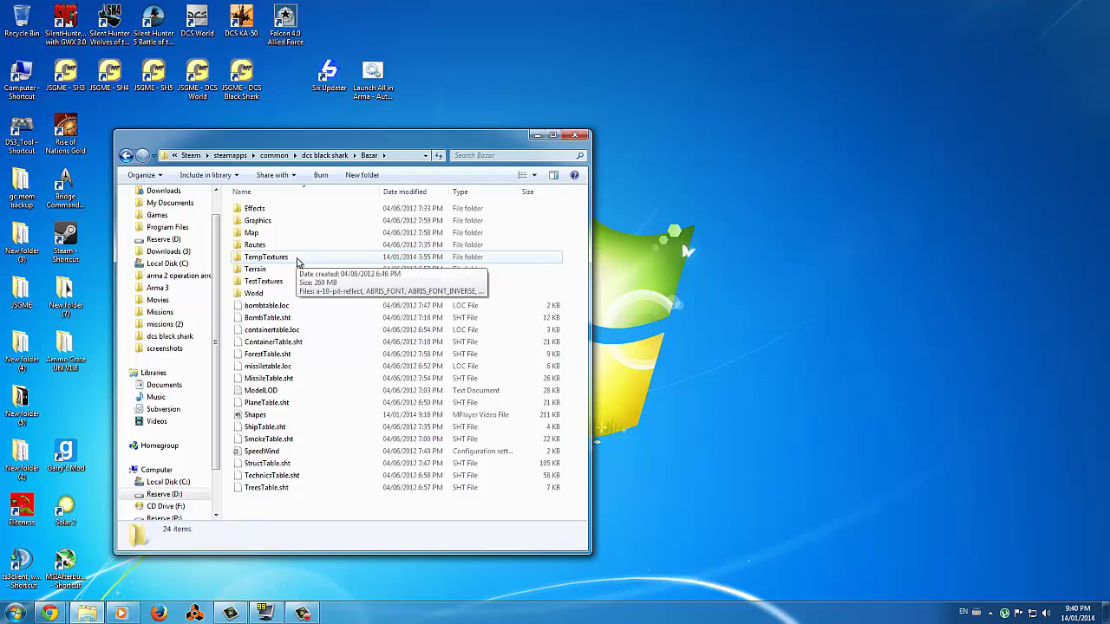
pyautogui.doubleClick(296, 260)
# - Scroll down to the KA-50 textures and select the KA-50 DASH-BOARD ENG file
pyautogui.scroll(-4, 297, 263)
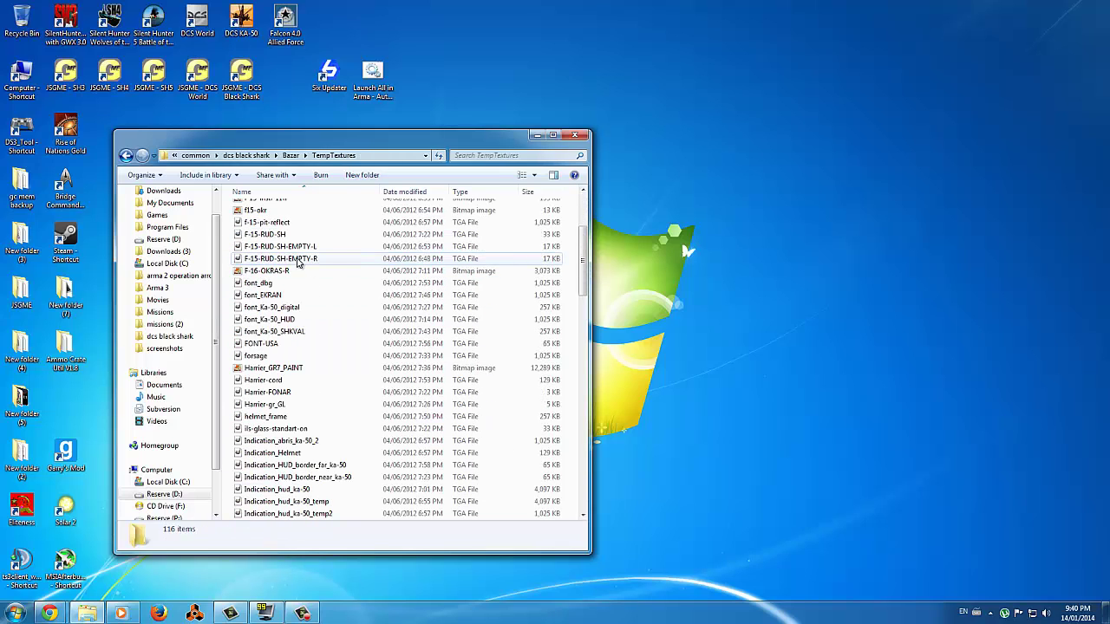
pyautogui.scroll(-4, 296, 263)
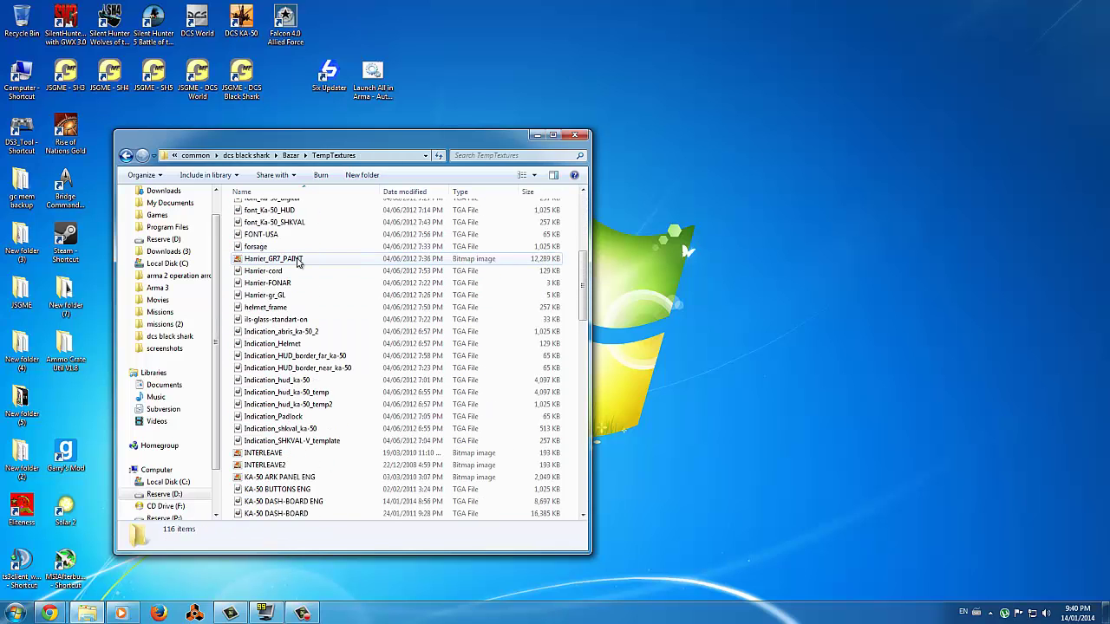
pyautogui.scroll(-4, 297, 262)
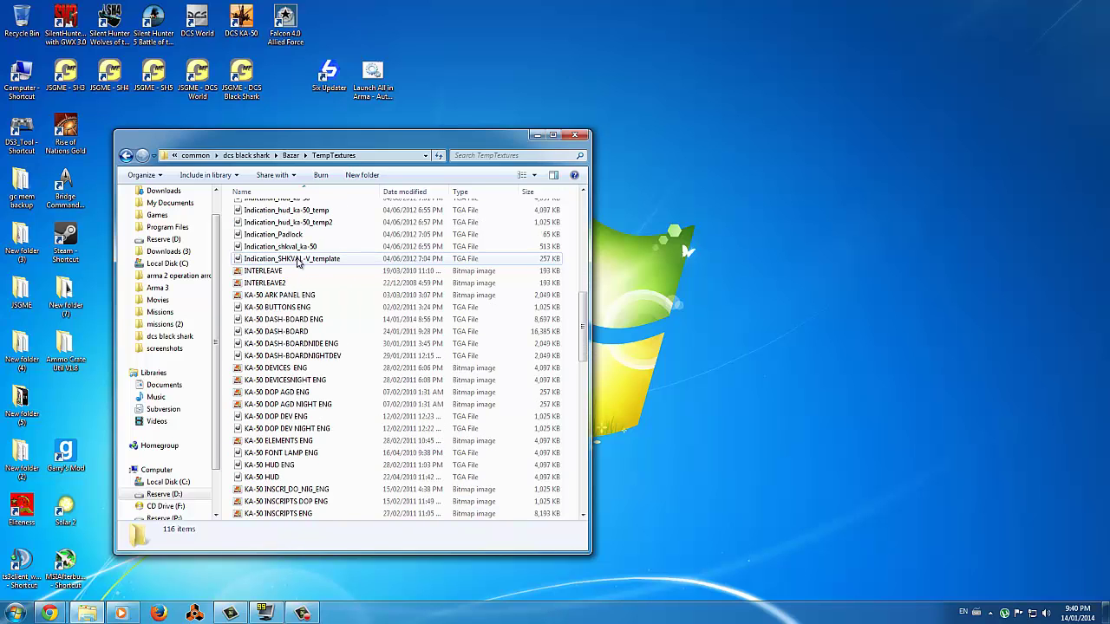
pyautogui.scroll(-1, 296, 263)
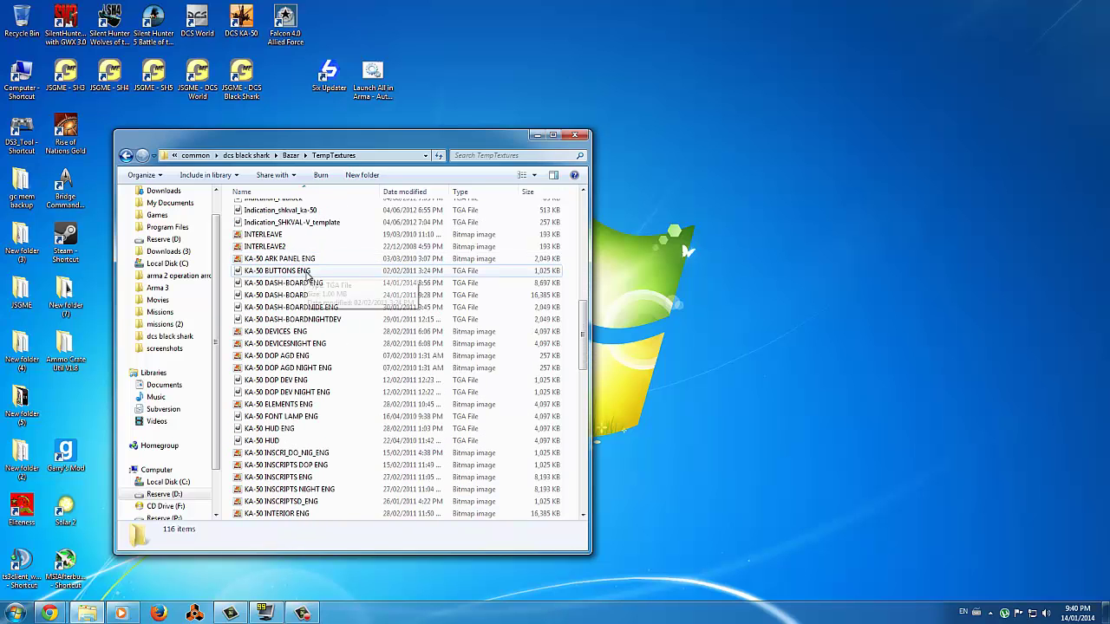
pyautogui.click(304, 285)
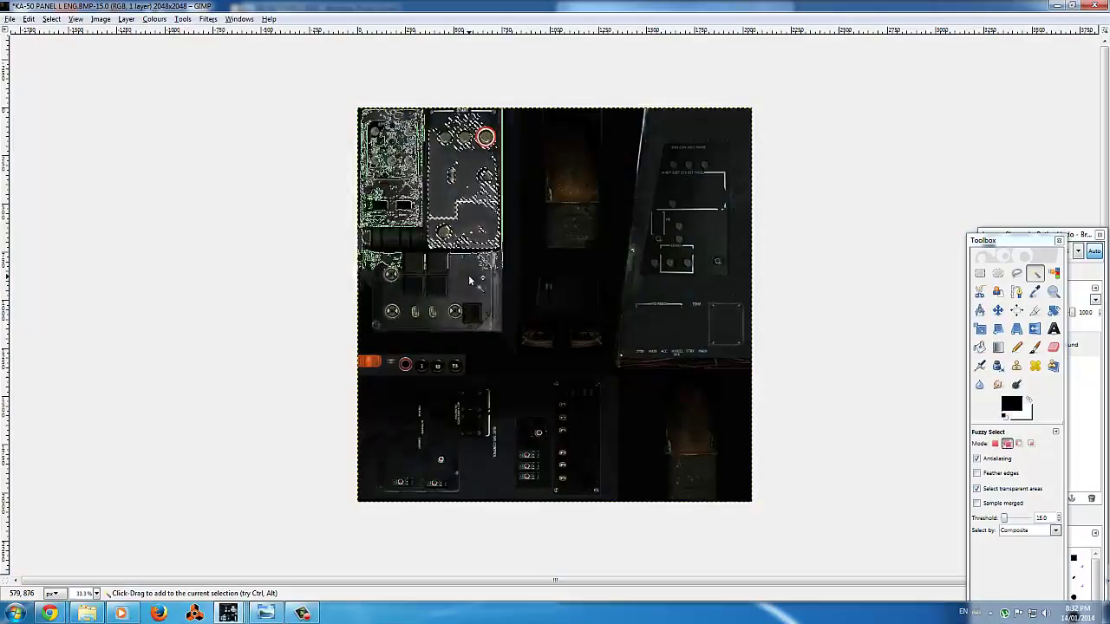
# - Extend the fuzzy selection and Colourize it with Hue 203, Saturation 36, Lightness -1
pyautogui.click(675, 331)
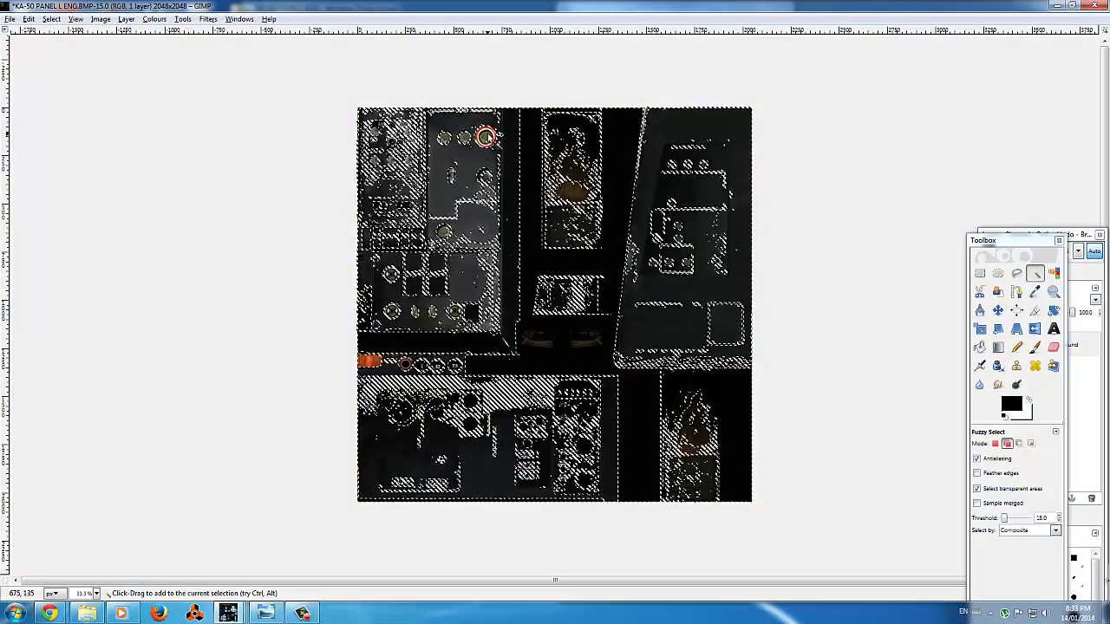
pyautogui.click(155, 19)
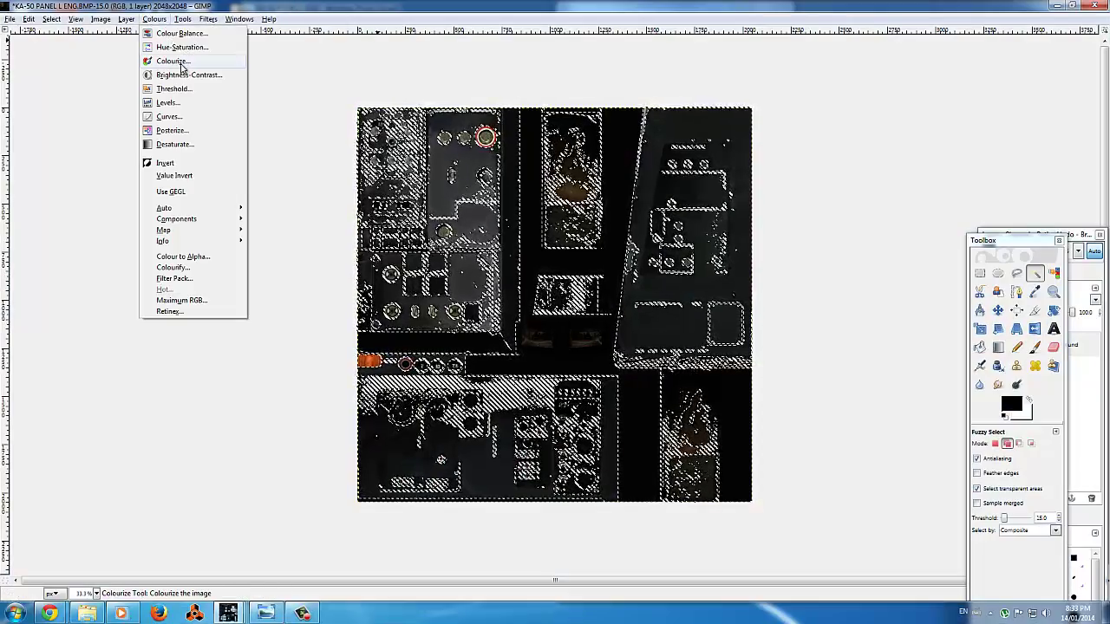
pyautogui.click(181, 62)
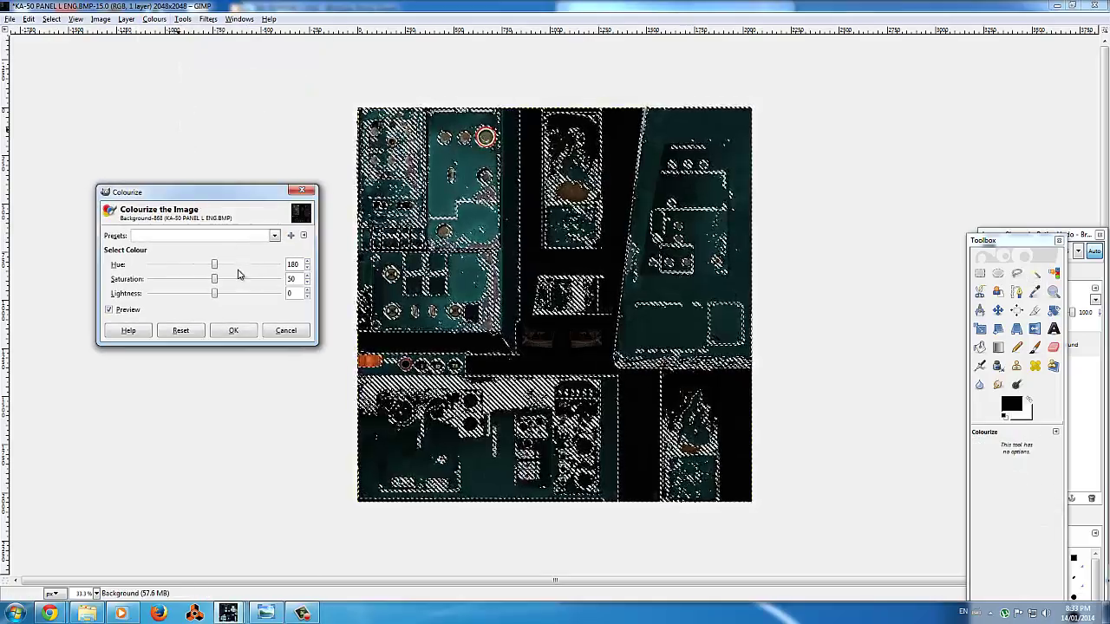
pyautogui.click(244, 236)
pyautogui.click(236, 259)
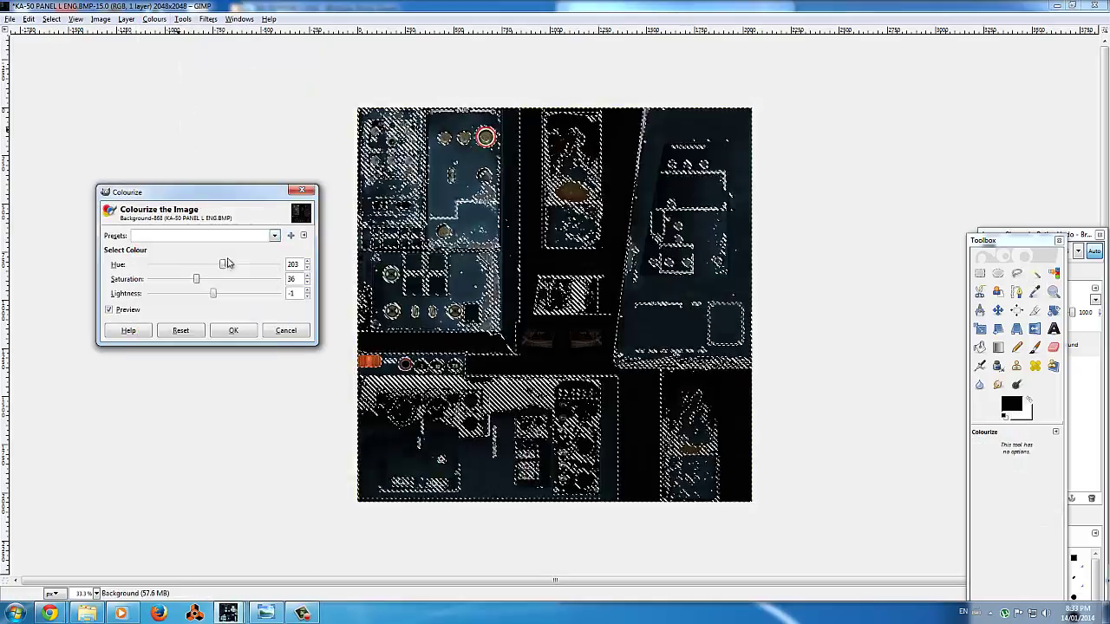
pyautogui.click(241, 331)
pyautogui.scroll(2, 619, 275)
pyautogui.scroll(-1, 619, 275)
# - Clear the selection with Select > None
pyautogui.click(51, 19)
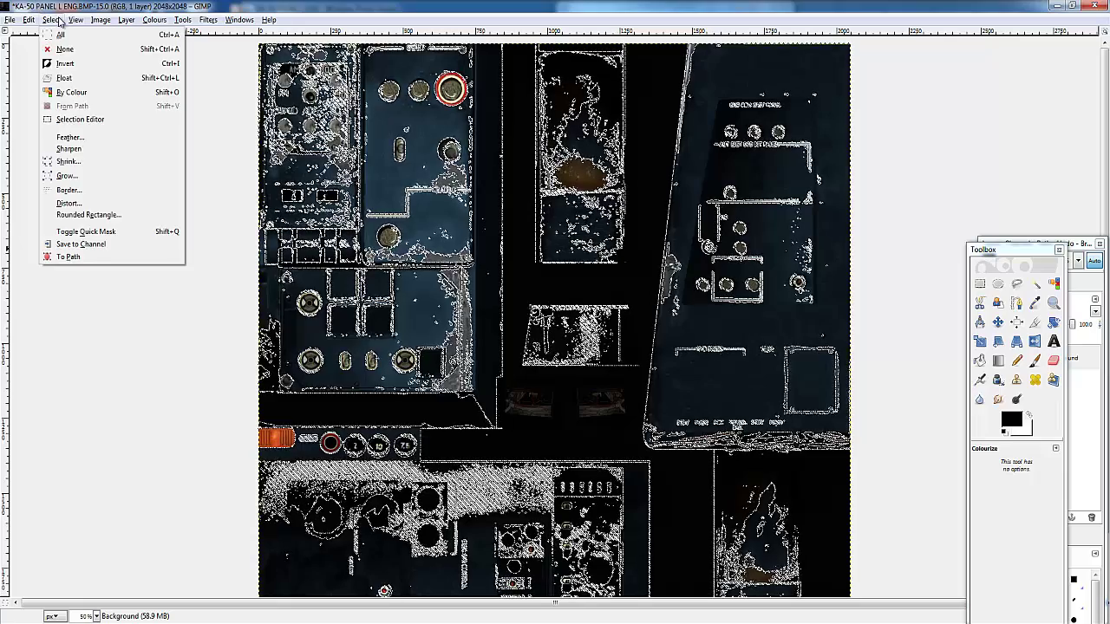
pyautogui.click(63, 50)
pyautogui.scroll(-1, 329, 169)
pyautogui.scroll(5, 343, 145)
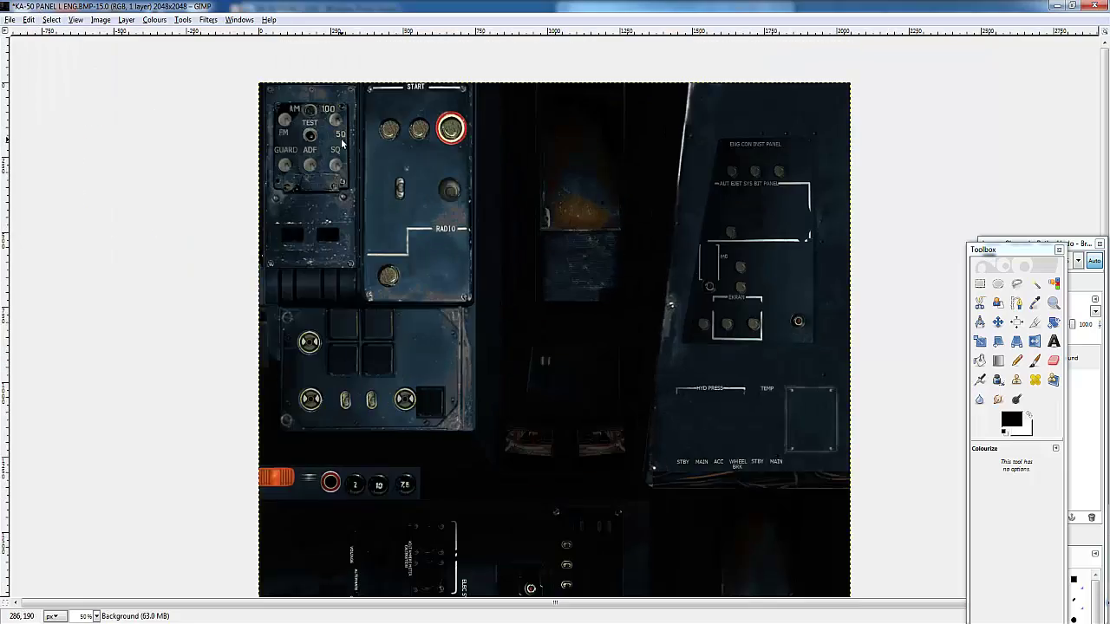
pyautogui.scroll(-5, 156, 93)
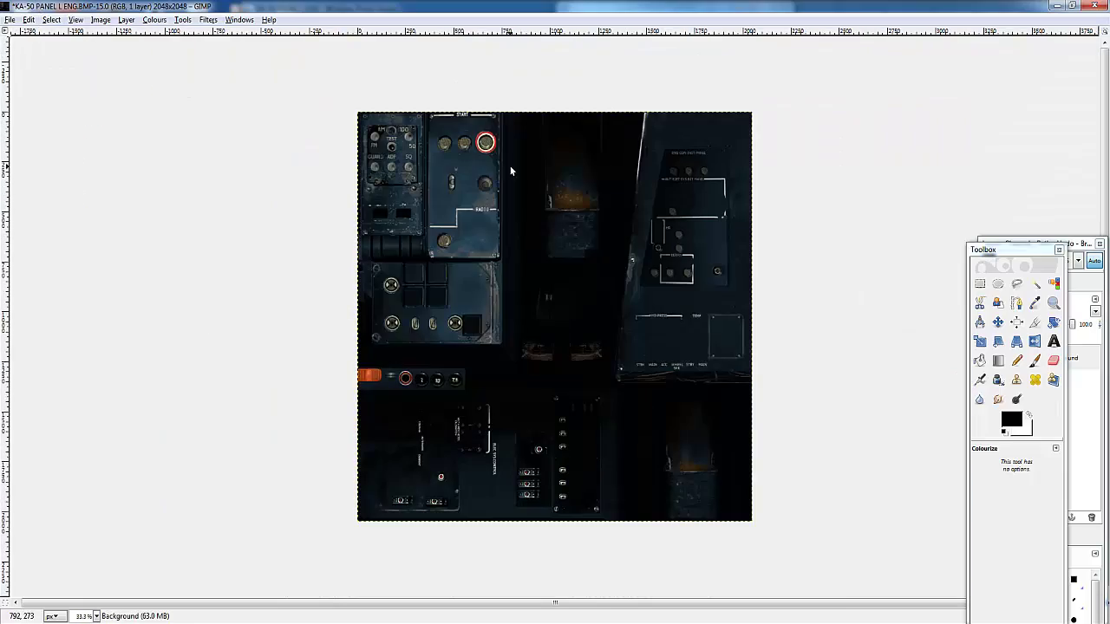
pyautogui.scroll(1, 535, 191)
pyautogui.scroll(-1, 532, 196)
# - Save the tinted texture to the Desktop as KA-50 PANEL L ENG.BMP, then close the preview
pyautogui.click(10, 19)
pyautogui.click(39, 131)
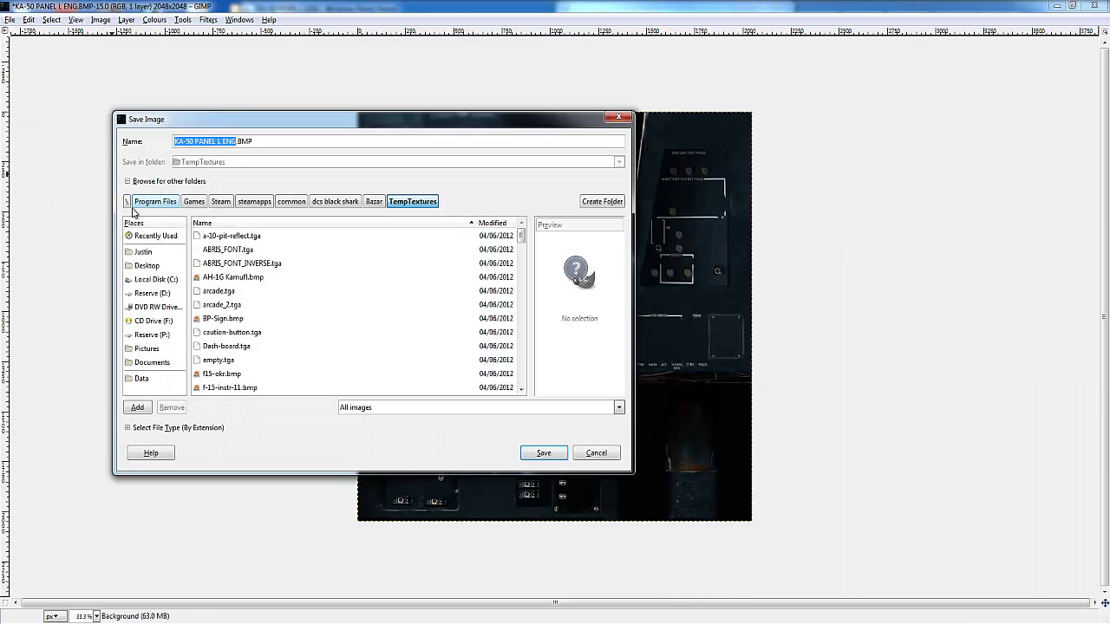
pyautogui.click(155, 268)
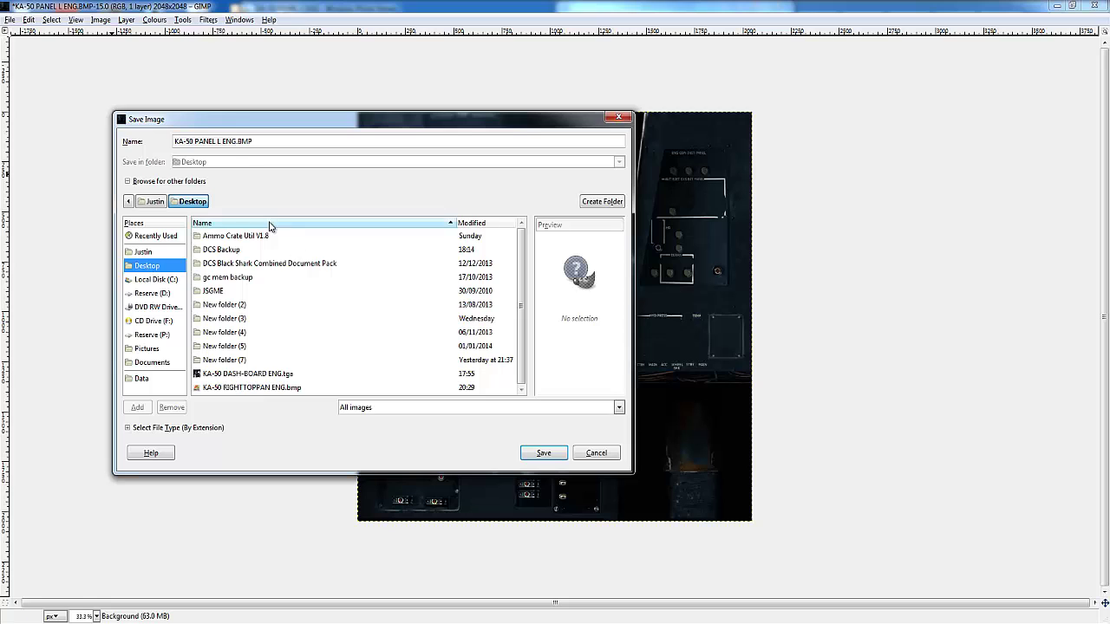
pyautogui.click(544, 454)
pyautogui.click(102, 90)
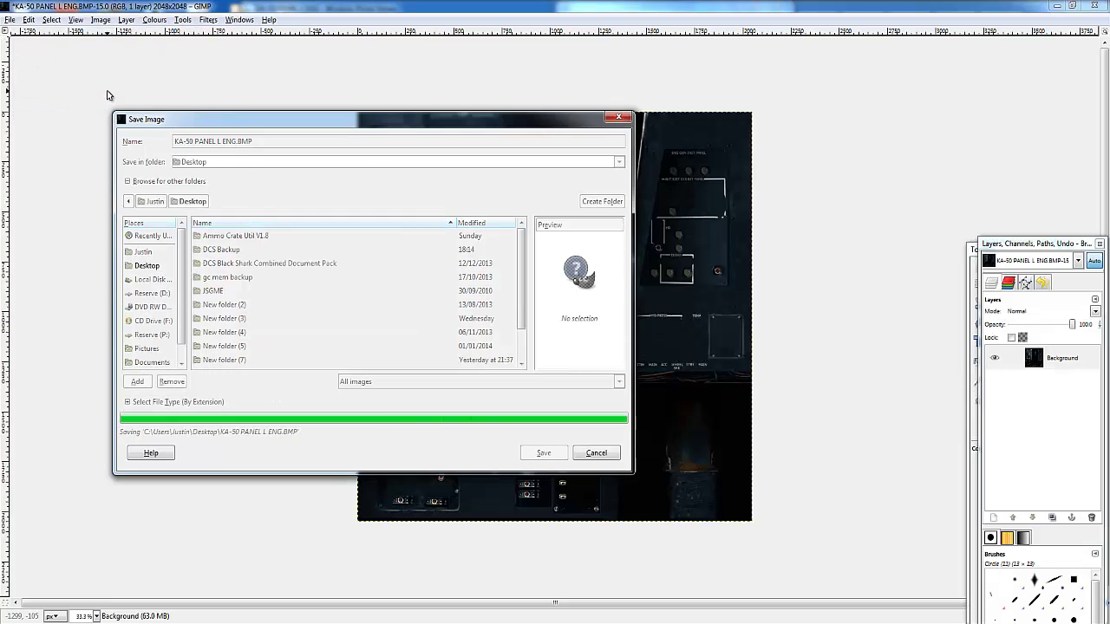
pyautogui.hotkey('alt', 'Tab')
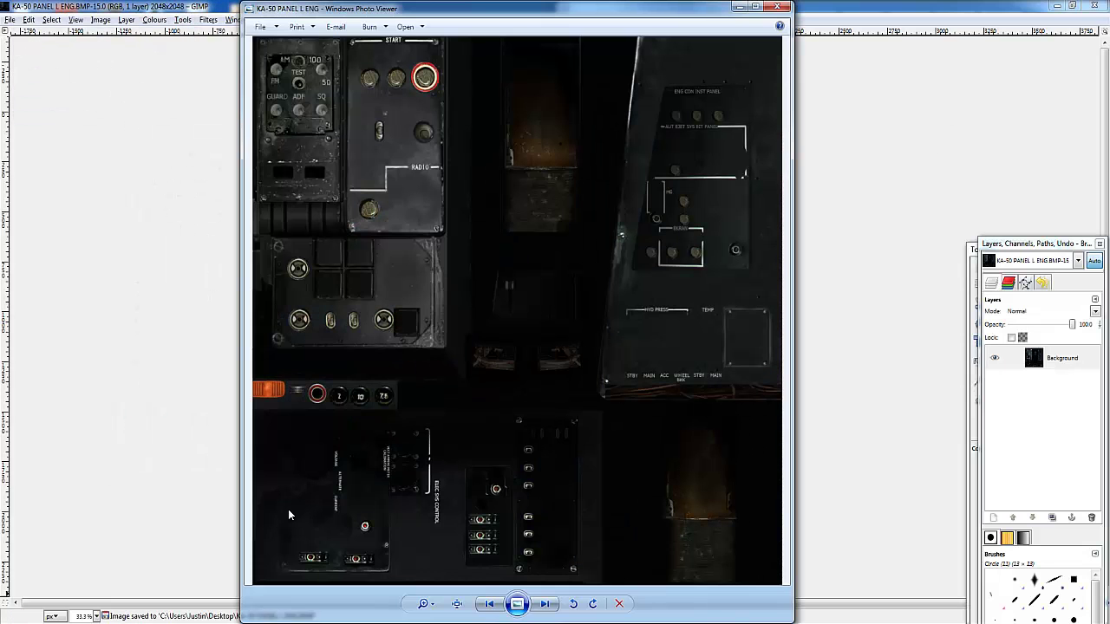
pyautogui.click(779, 8)
# - Open and close KA-50 DASH-BOARD, then open KA-50 PANEL R ENG in Photo Viewer
pyautogui.hotkey('alt', 'Tab')
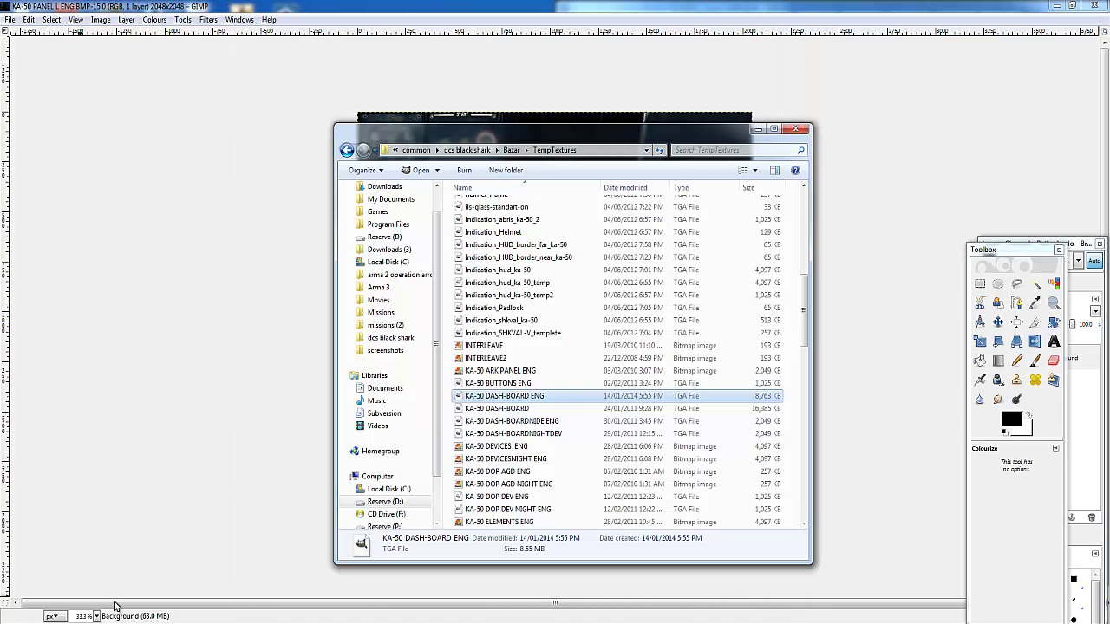
pyautogui.doubleClick(528, 409)
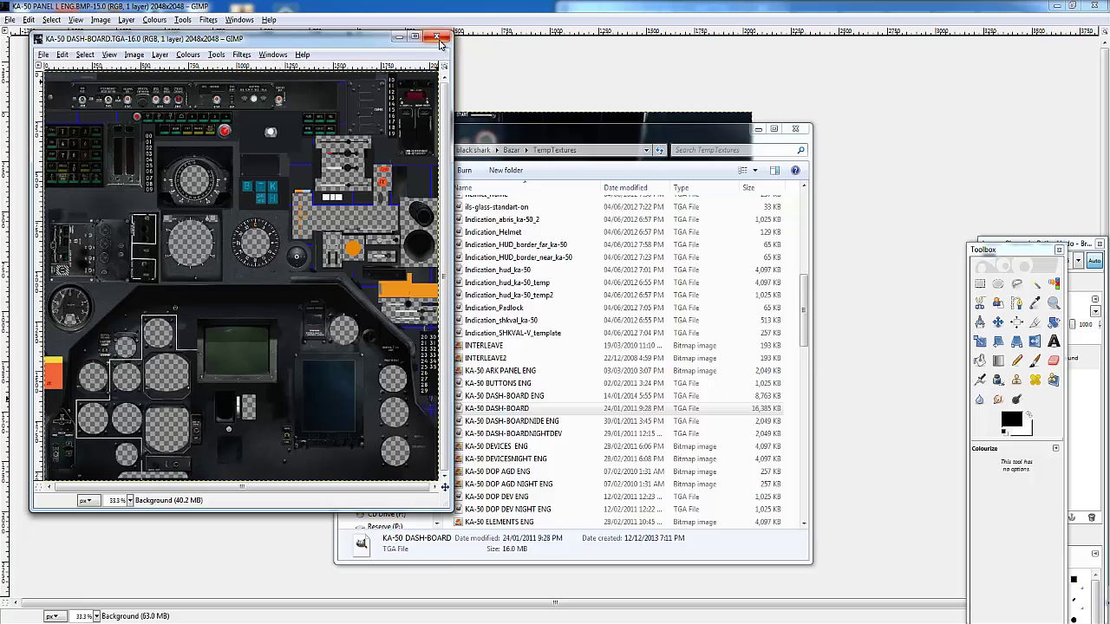
pyautogui.click(440, 39)
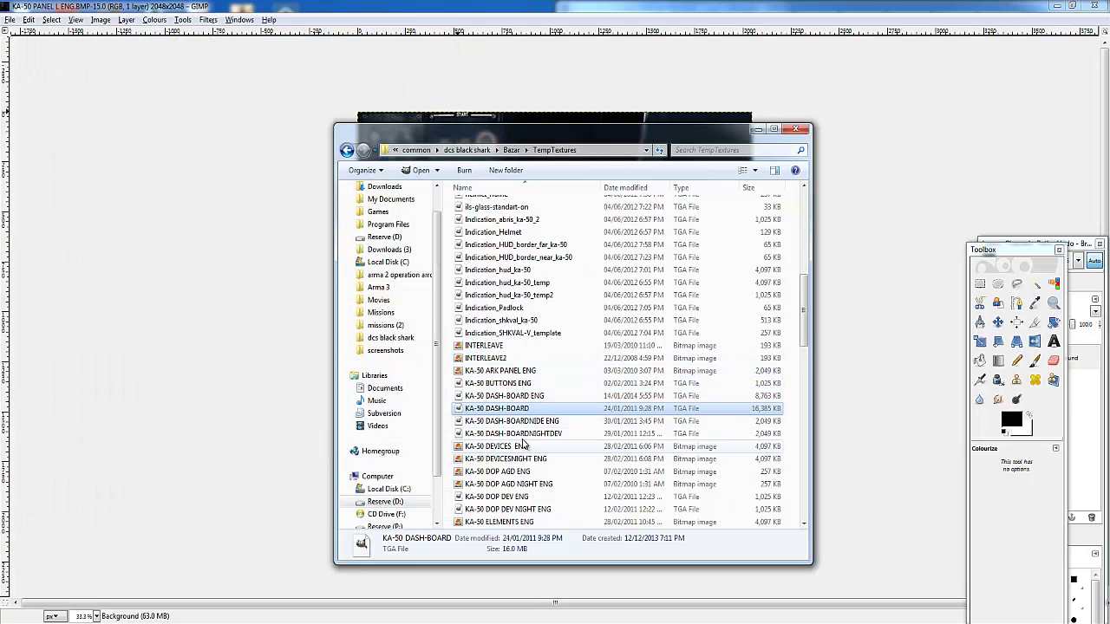
pyautogui.scroll(8, 525, 444)
pyautogui.scroll(-7, 538, 482)
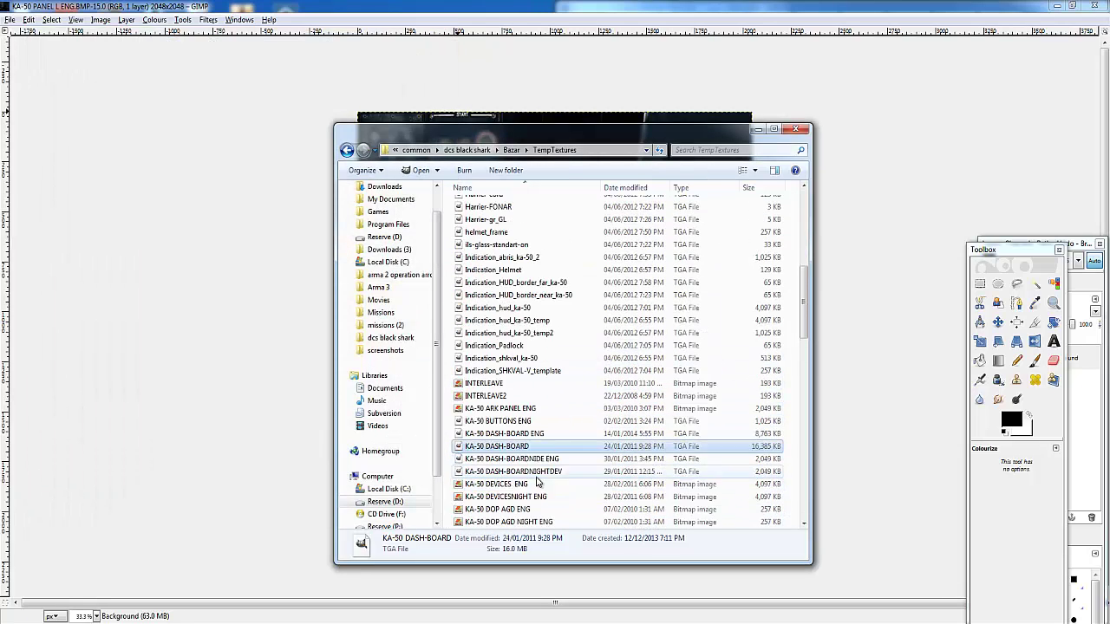
pyautogui.scroll(-5, 538, 482)
pyautogui.doubleClick(509, 236)
# - Open KA-50 PANEL R ENG in GIMP and fuzzy-select its dark areas
pyautogui.rightClick(510, 235)
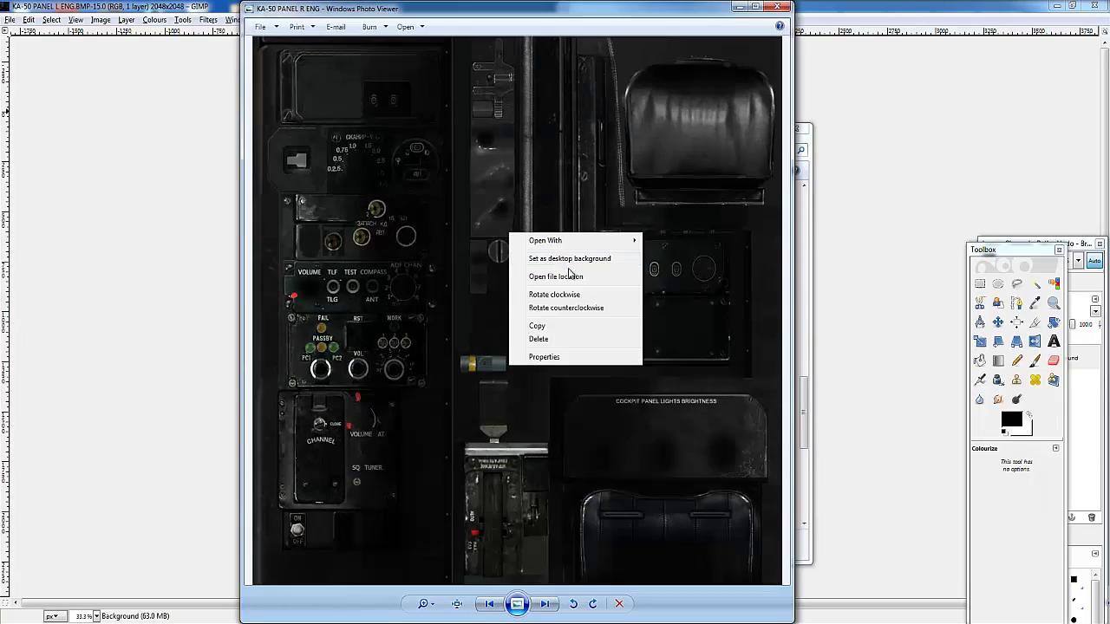
pyautogui.moveTo(607, 240)
pyautogui.click(668, 269)
pyautogui.press('u')
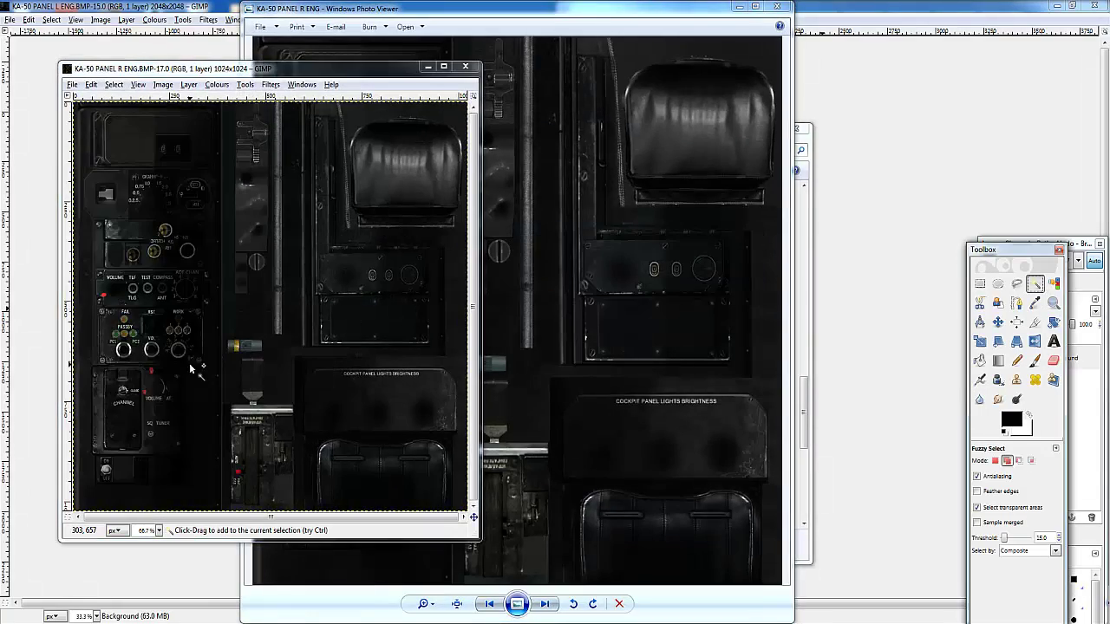
pyautogui.click(388, 407)
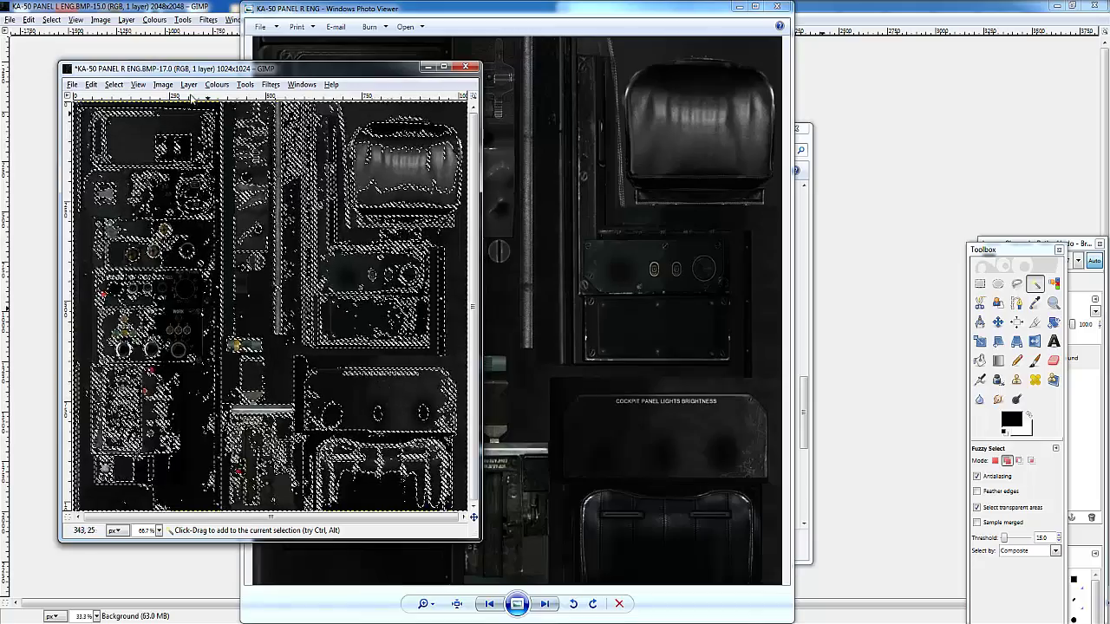
# - Colourize the selection blue with hue 203, saturation 38, then clear the selection
pyautogui.click(217, 84)
pyautogui.click(235, 128)
pyautogui.click(274, 245)
pyautogui.click(130, 263)
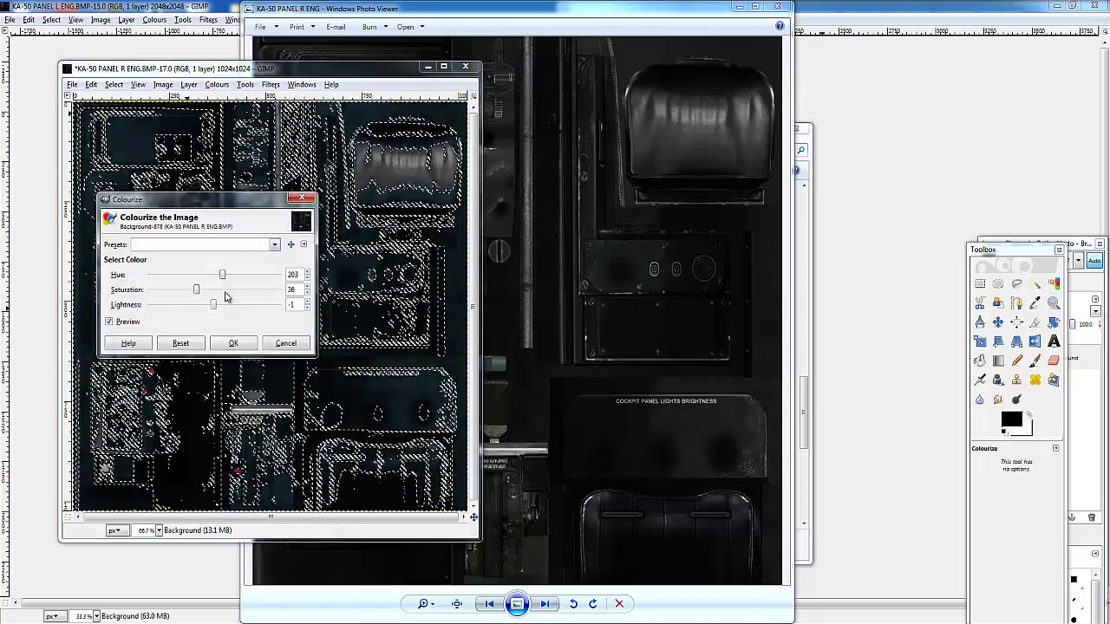
pyautogui.click(233, 343)
pyautogui.click(114, 84)
pyautogui.click(126, 112)
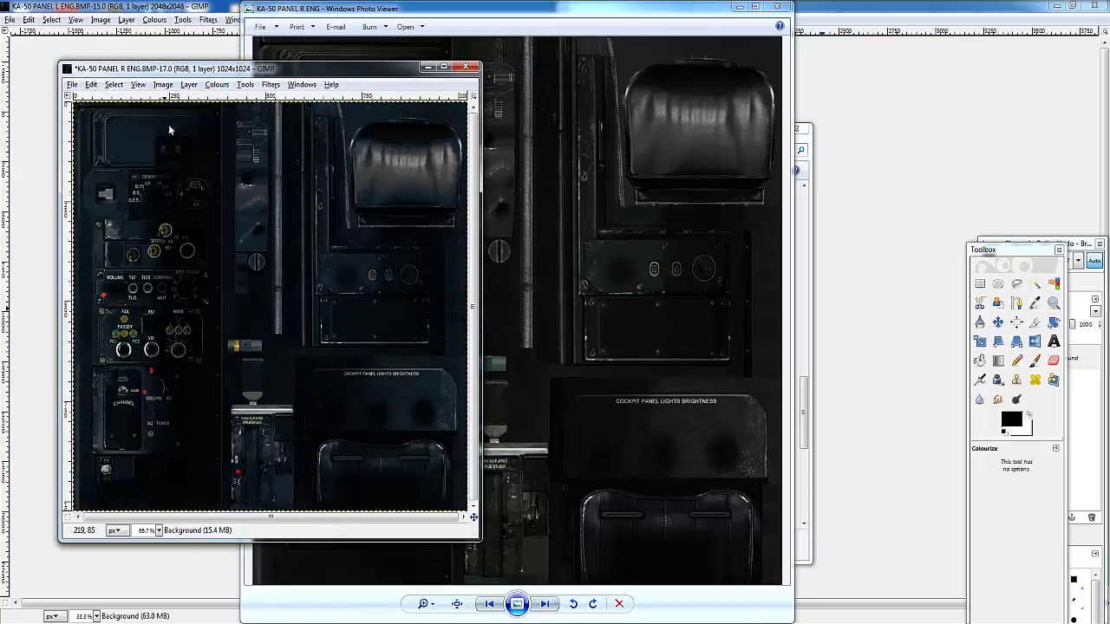
pyautogui.scroll(4, 165, 302)
pyautogui.scroll(-5, 166, 302)
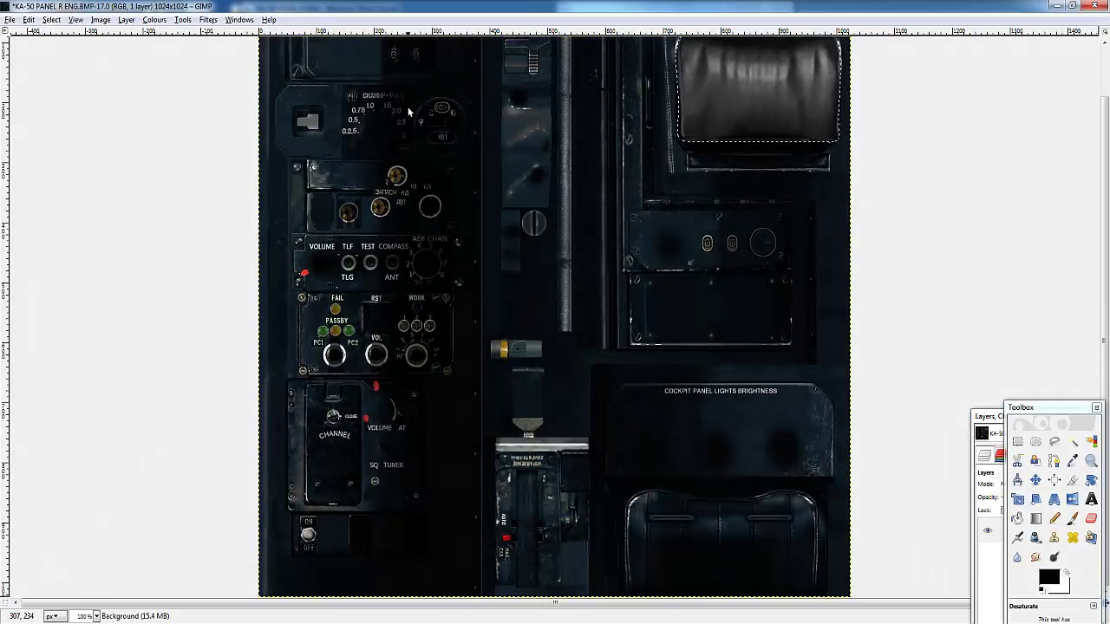
# - Save the recoloured texture to the Desktop as BMP
pyautogui.click(9, 19)
pyautogui.click(34, 129)
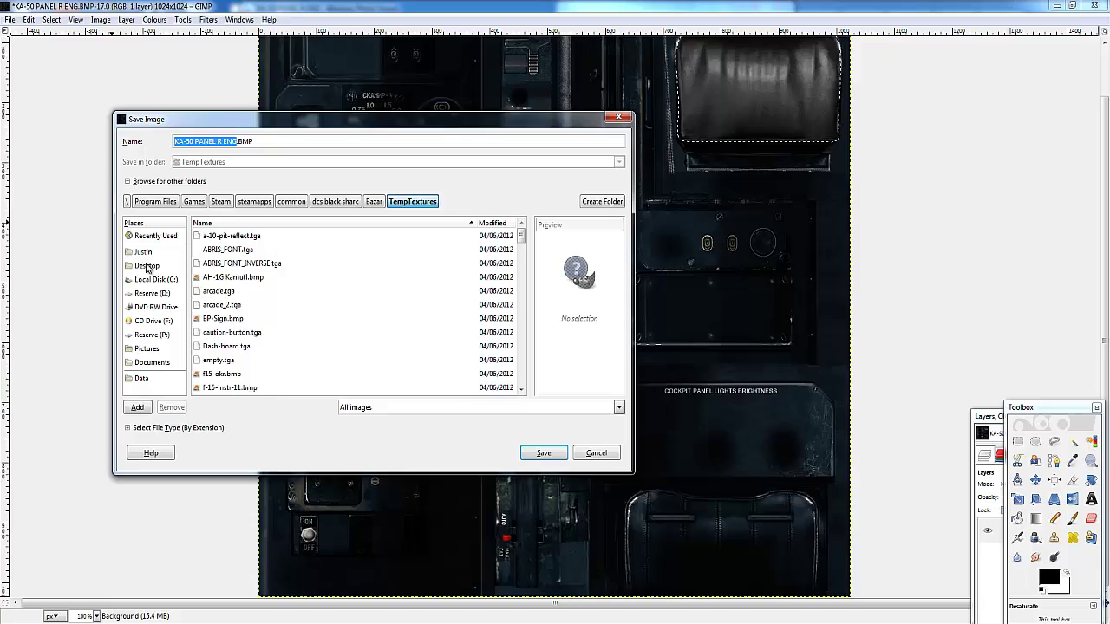
pyautogui.click(563, 452)
pyautogui.click(207, 200)
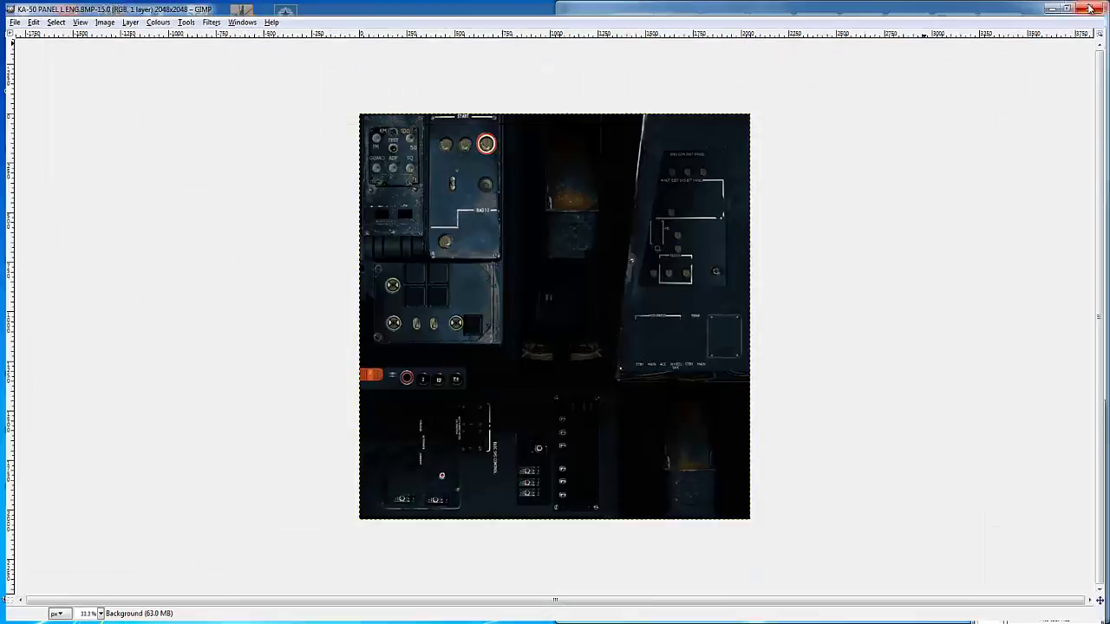
# - Close the left panel image, keeping the dashboard image open
pyautogui.click(1090, 9)
pyautogui.hotkey('ctrl', 'w')
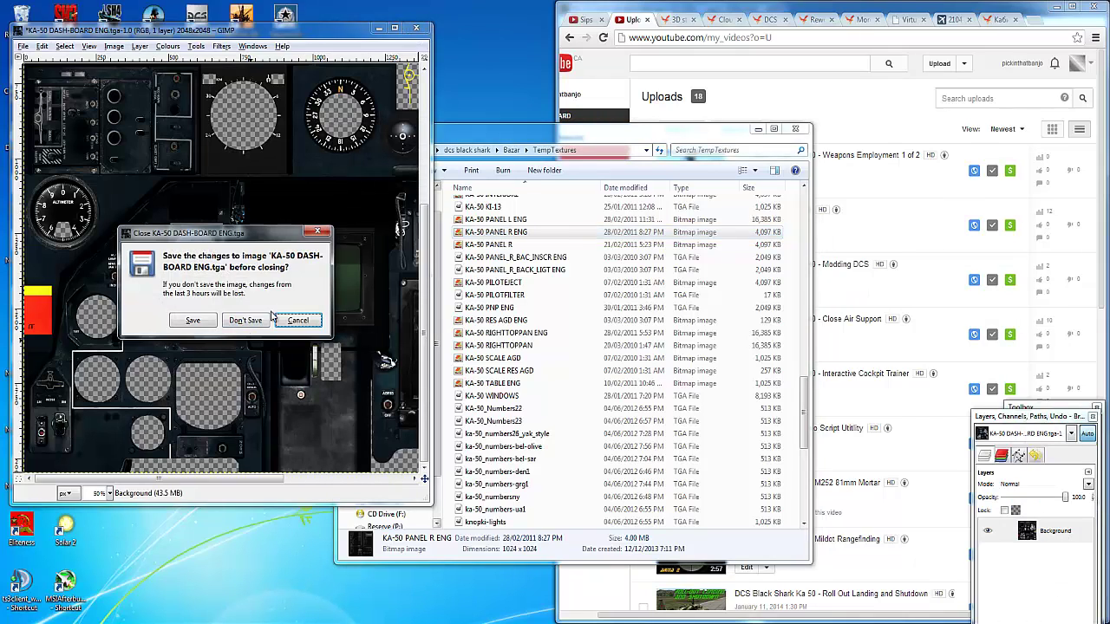
pyautogui.click(298, 320)
pyautogui.scroll(5, 129, 182)
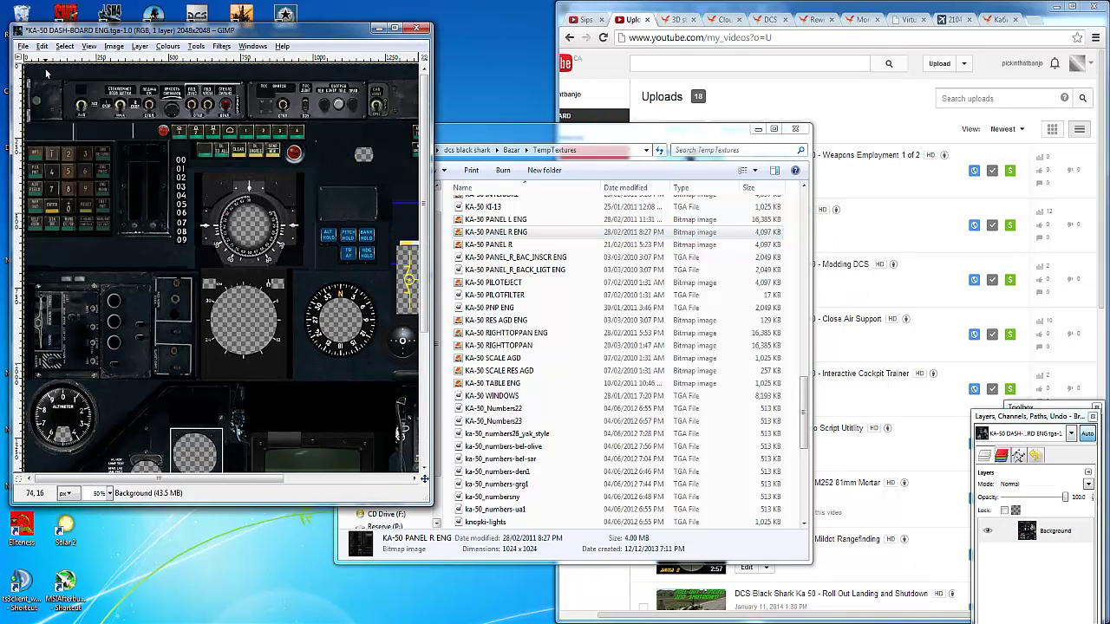
# - Save KA-50 DASH-BOARD ENG as TGA on the Desktop, replacing the existing file
pyautogui.click(23, 46)
pyautogui.click(44, 156)
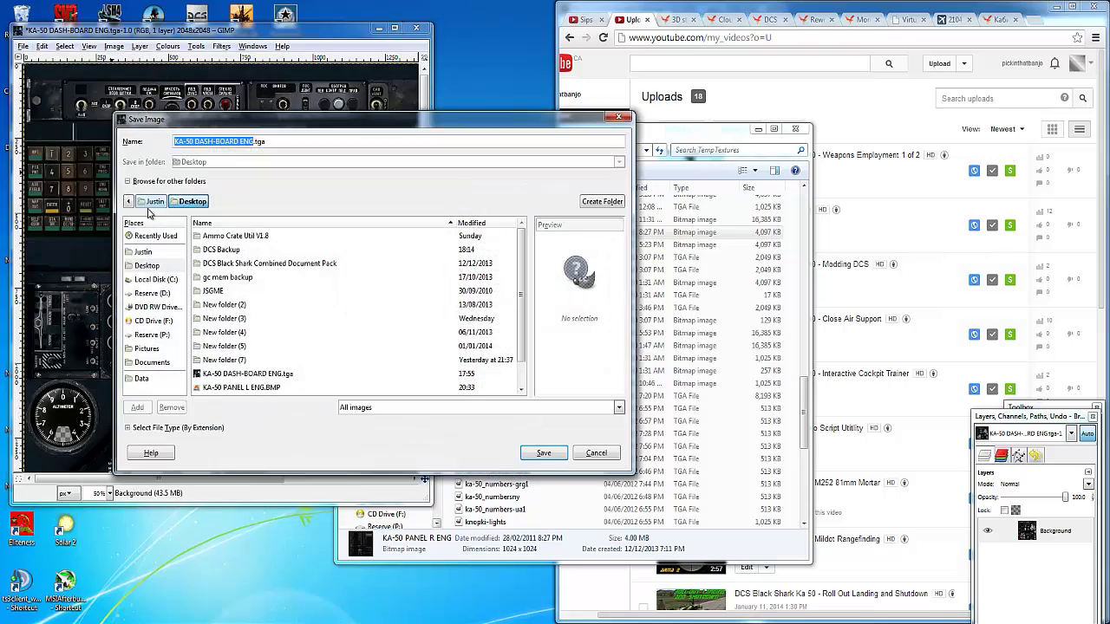
pyautogui.click(544, 453)
pyautogui.click(425, 356)
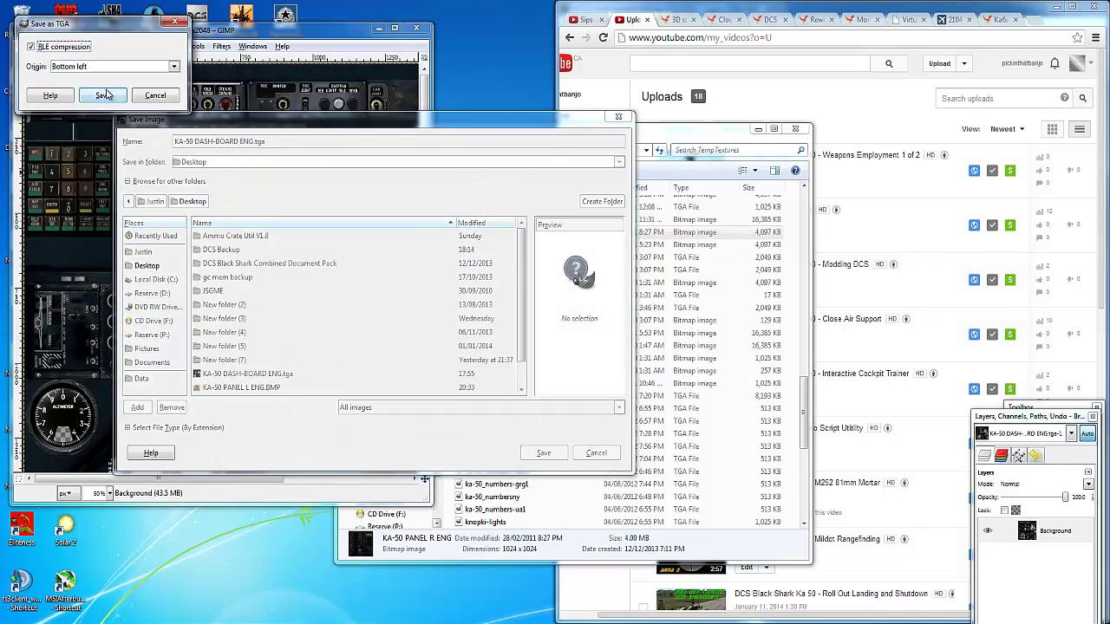
pyautogui.click(104, 94)
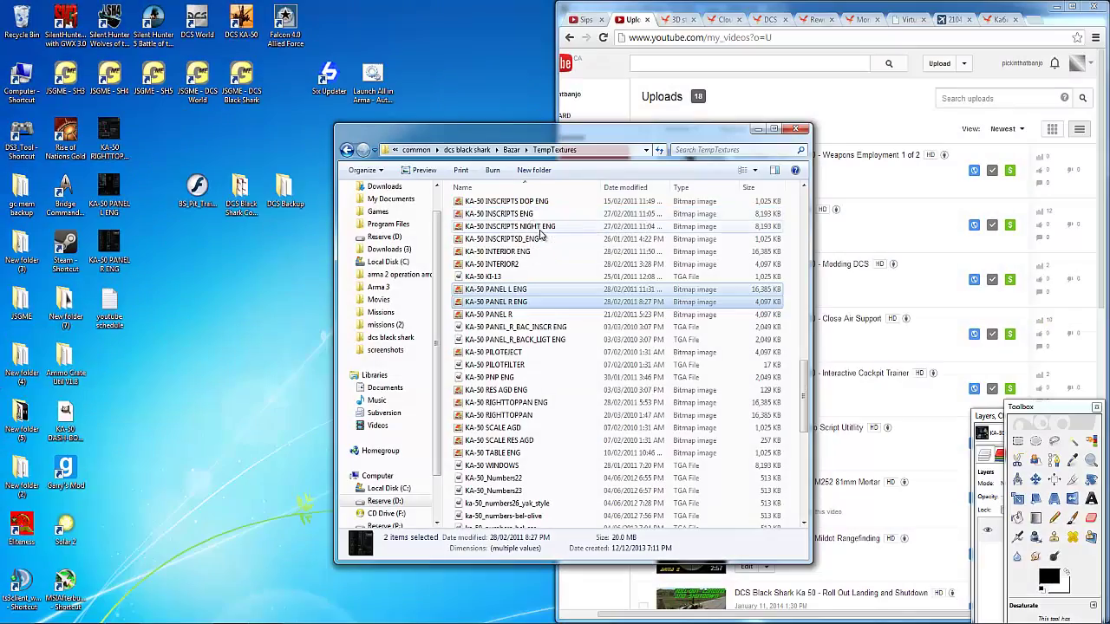
# - Copy the original KA-50 PANEL L ENG, PANEL R ENG and RIGHTTOPPAN ENG textures into DCS Backup
pyautogui.scroll(1, 539, 234)
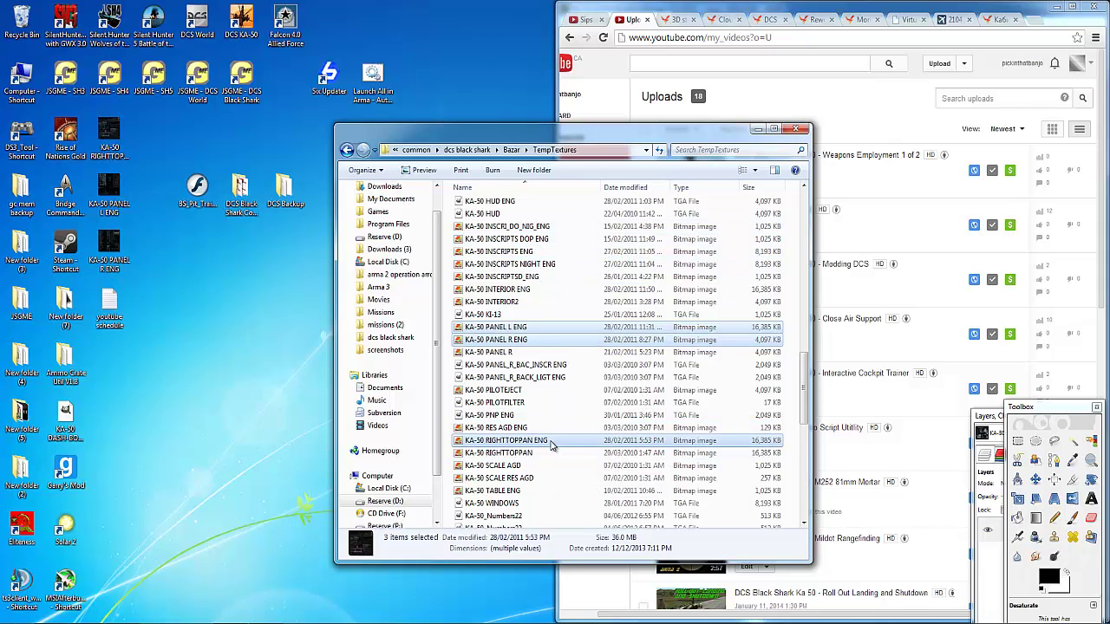
pyautogui.rightClick(546, 444)
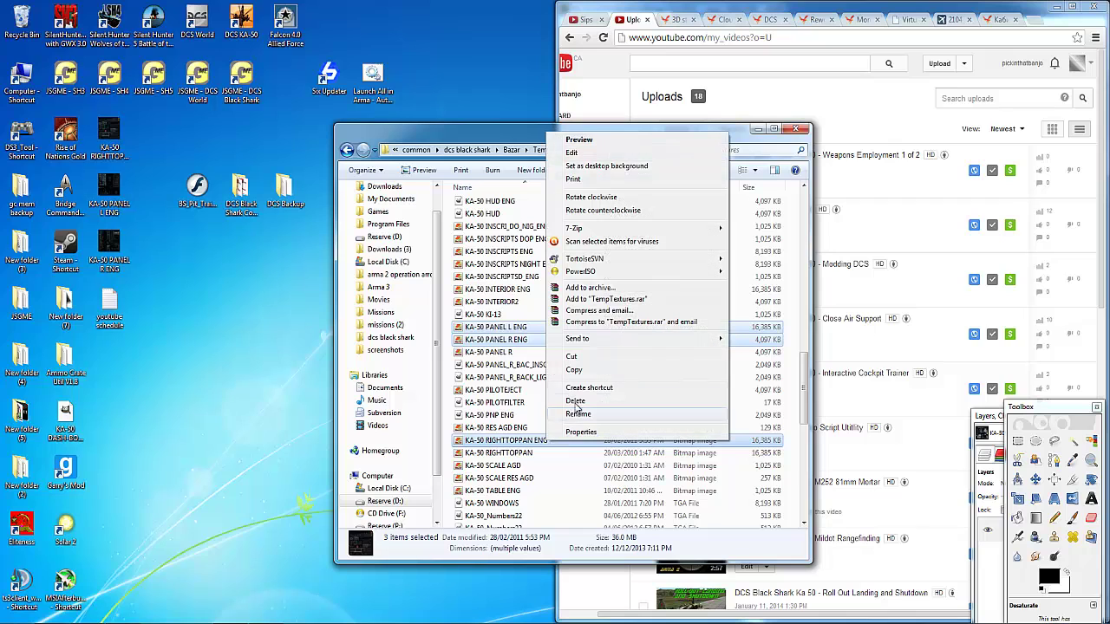
pyautogui.click(599, 374)
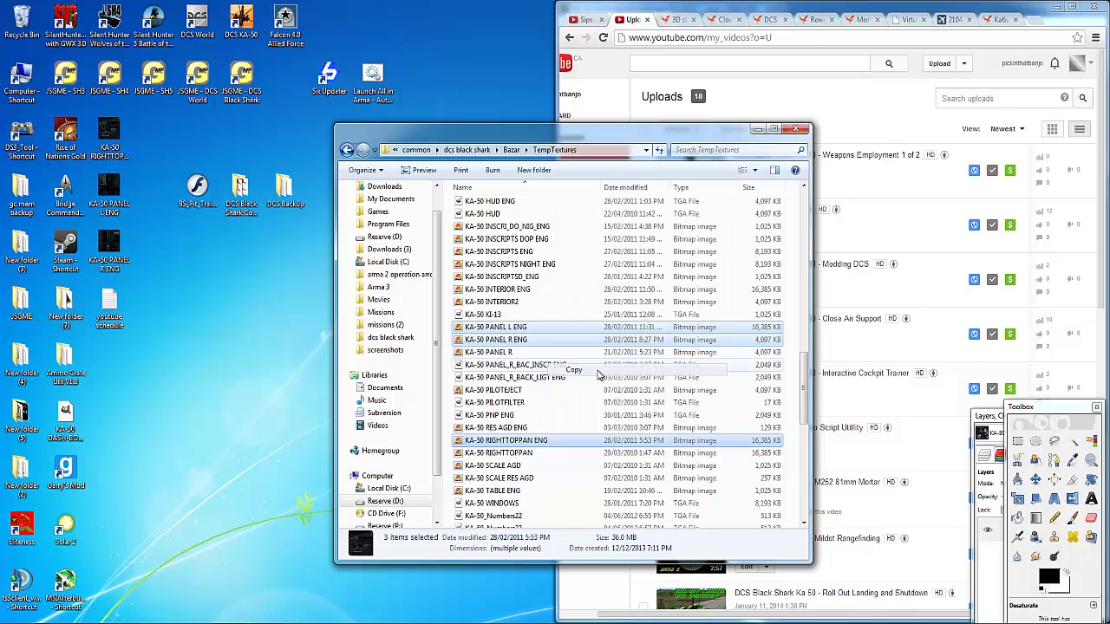
pyautogui.doubleClick(286, 198)
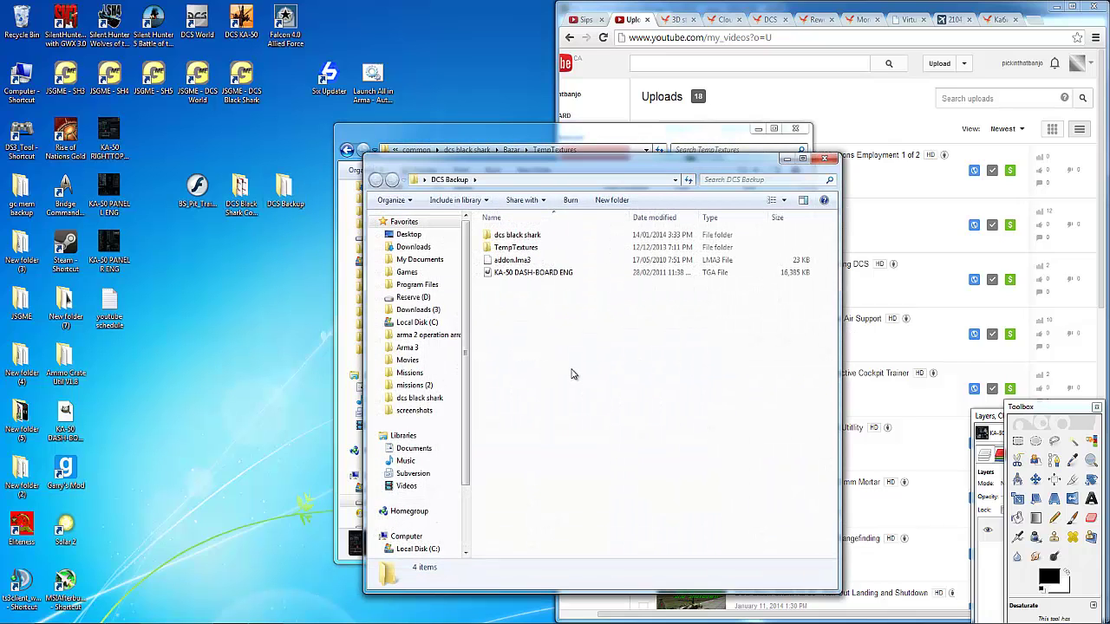
pyautogui.hotkey('ctrl', 'v')
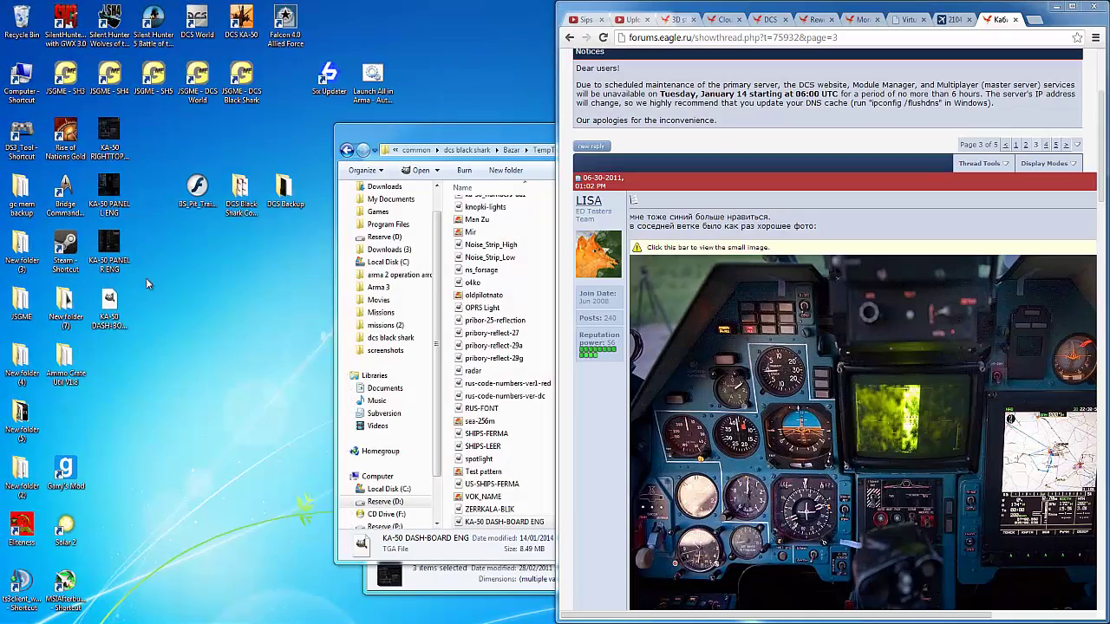
pyautogui.moveTo(148, 338); pyautogui.dragTo(89, 118)
# - Copy the four recoloured desktop textures into TempTextures, then cancel overwriting all conflicts
pyautogui.rightClick(110, 136)
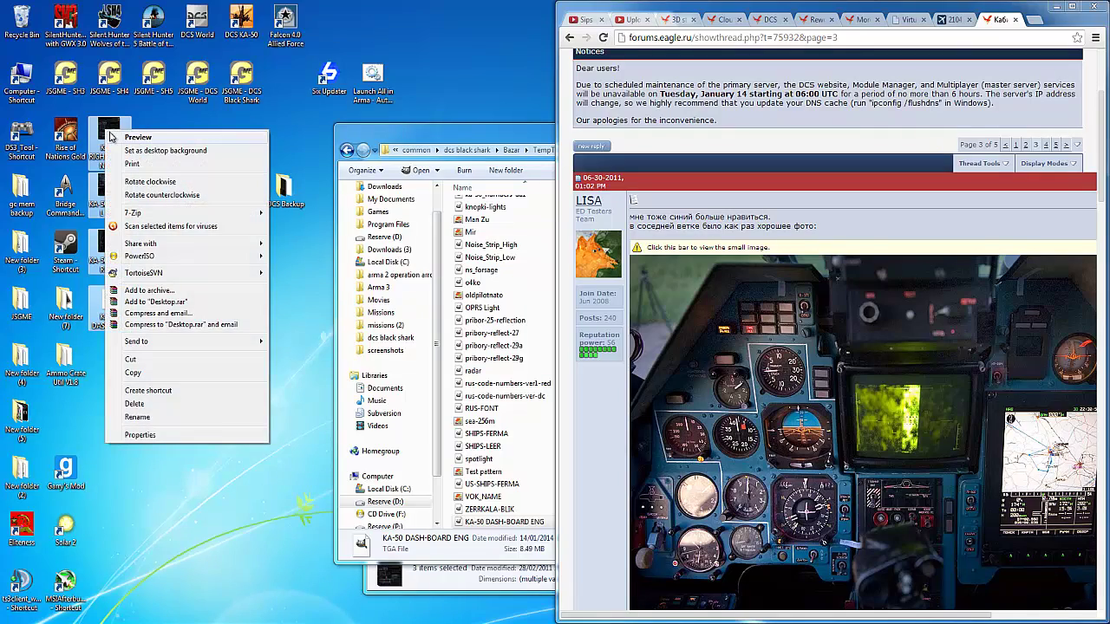
pyautogui.click(217, 373)
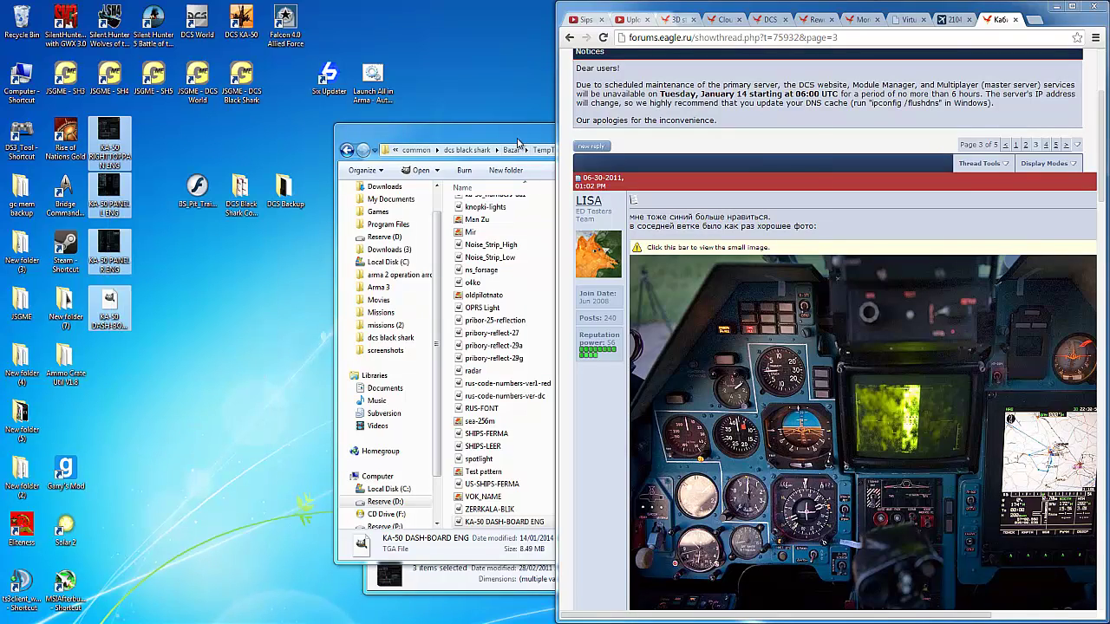
pyautogui.click(518, 143)
pyautogui.click(445, 271)
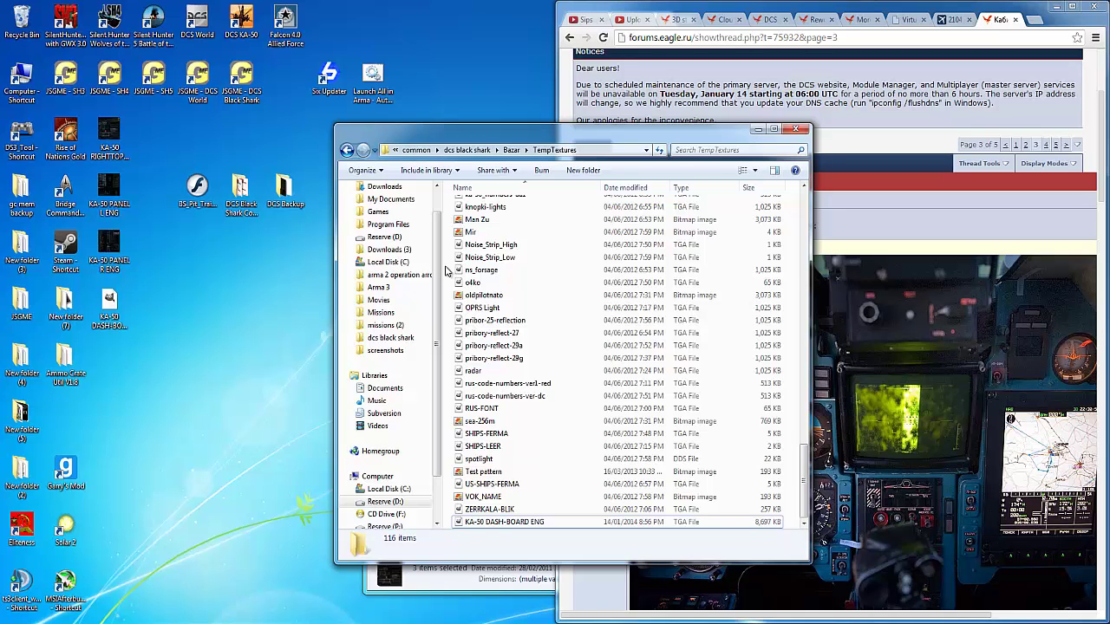
pyautogui.hotkey('ctrl', 'v')
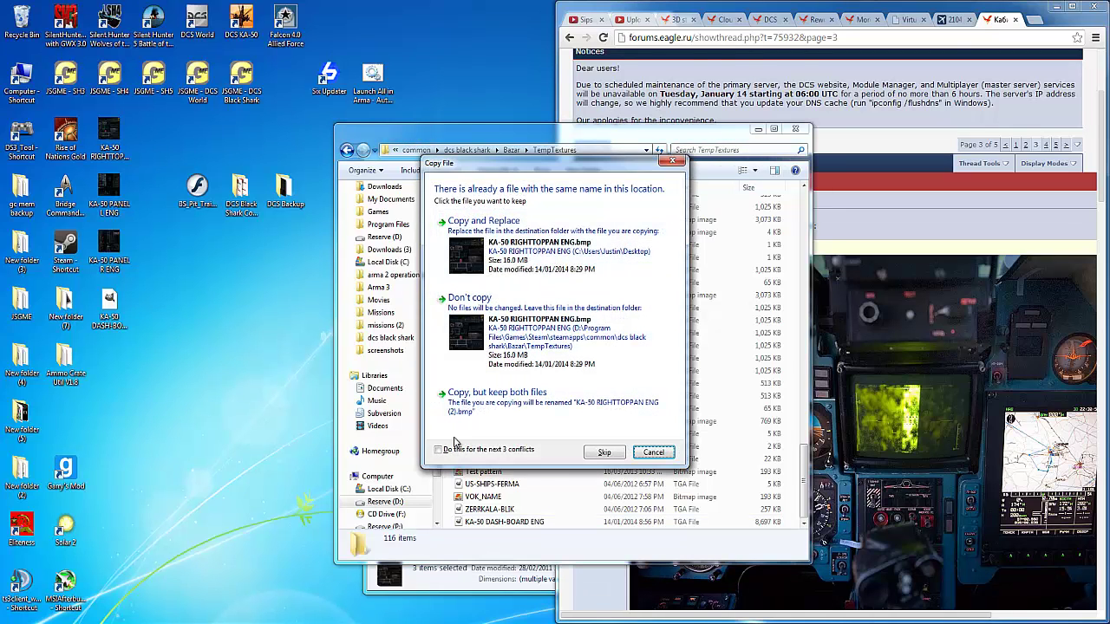
pyautogui.click(439, 450)
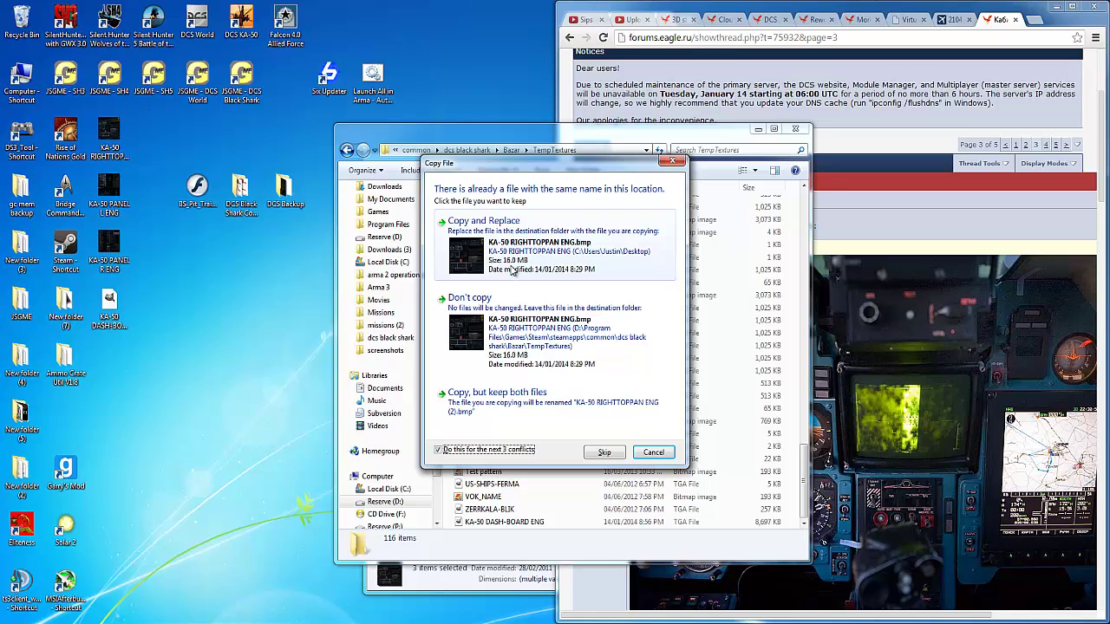
pyautogui.click(653, 452)
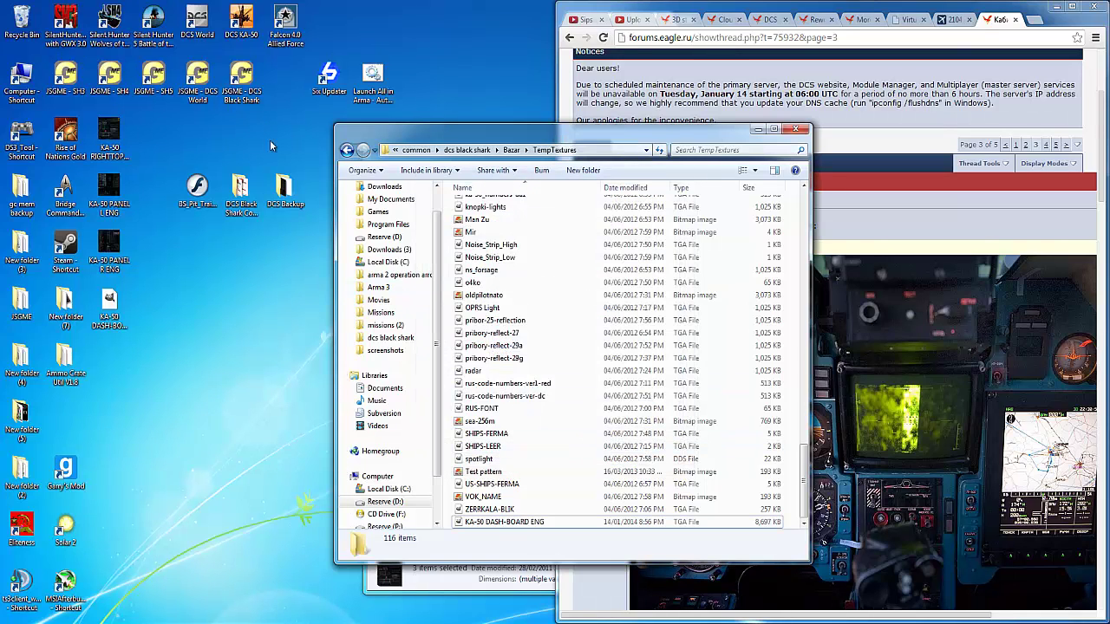
# - Create a new desktop folder named Blue Cockpit
pyautogui.rightClick(156, 401)
pyautogui.moveTo(216, 545)
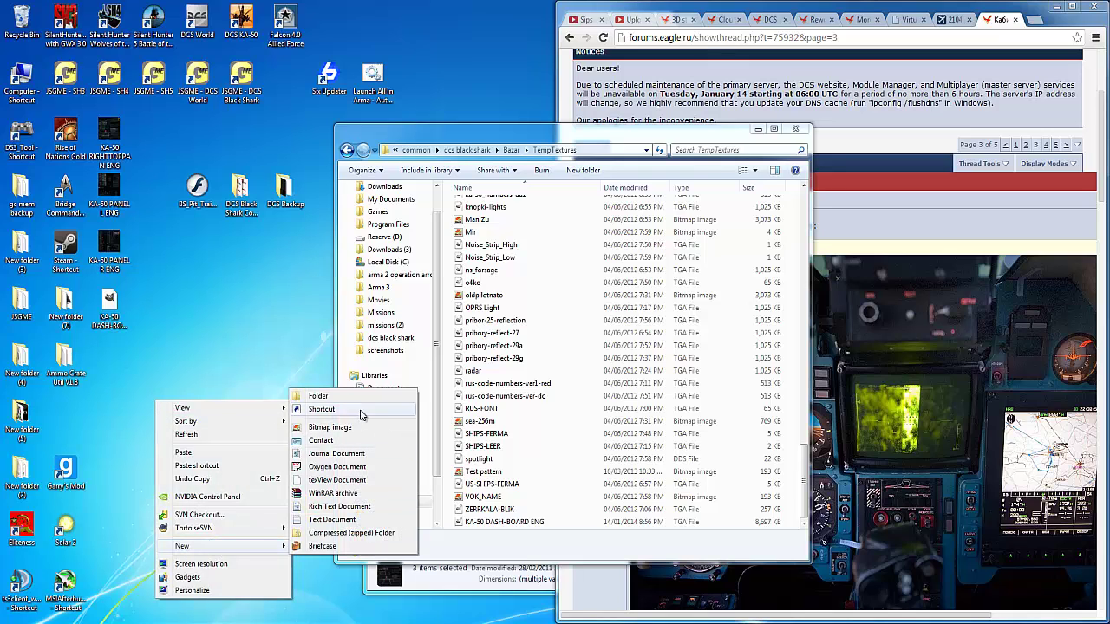
pyautogui.click(338, 397)
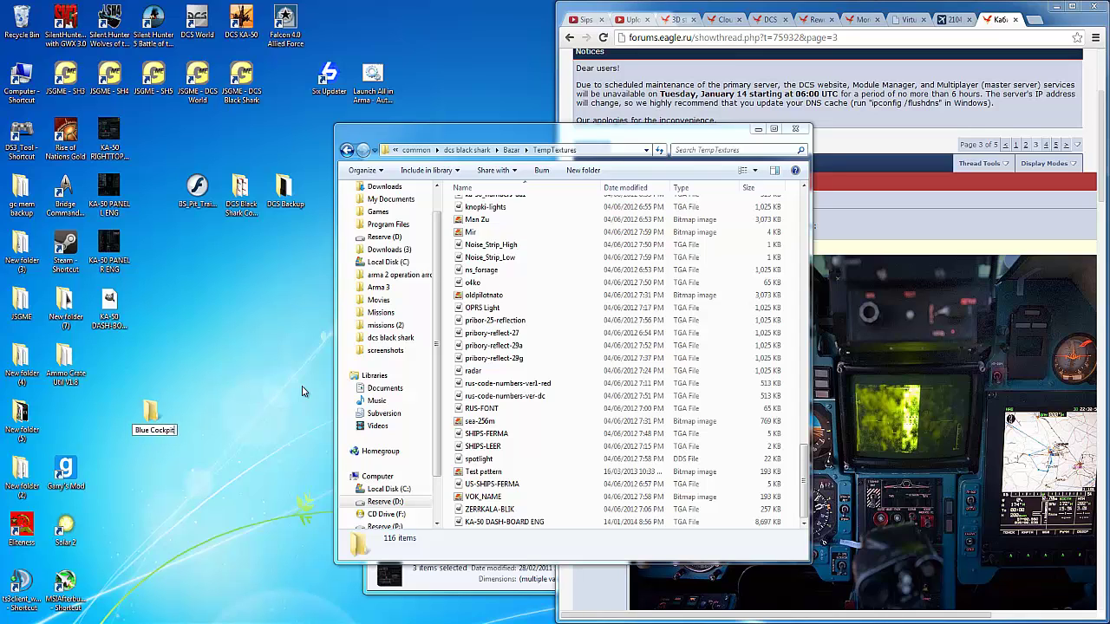
pyautogui.press('Return')
pyautogui.press('Return')
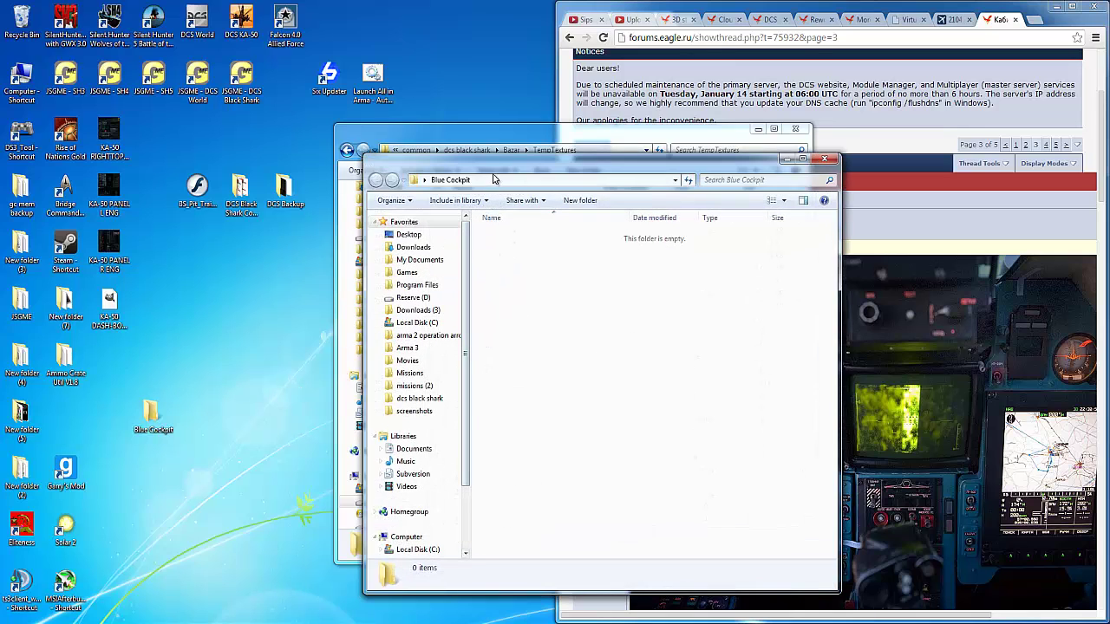
pyautogui.moveTo(490, 163); pyautogui.dragTo(203, 198)
# - Create nested folders dcs black shark and bazar inside Blue Cockpit
pyautogui.hotkey('ctrl', 'shift', 'n')
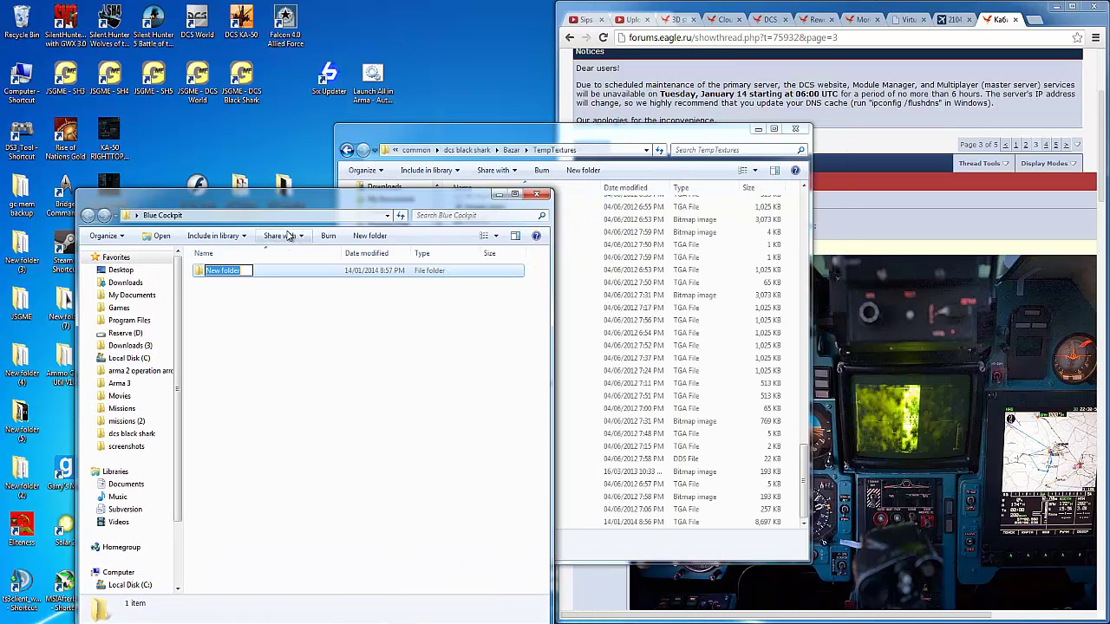
pyautogui.write('cs bla')
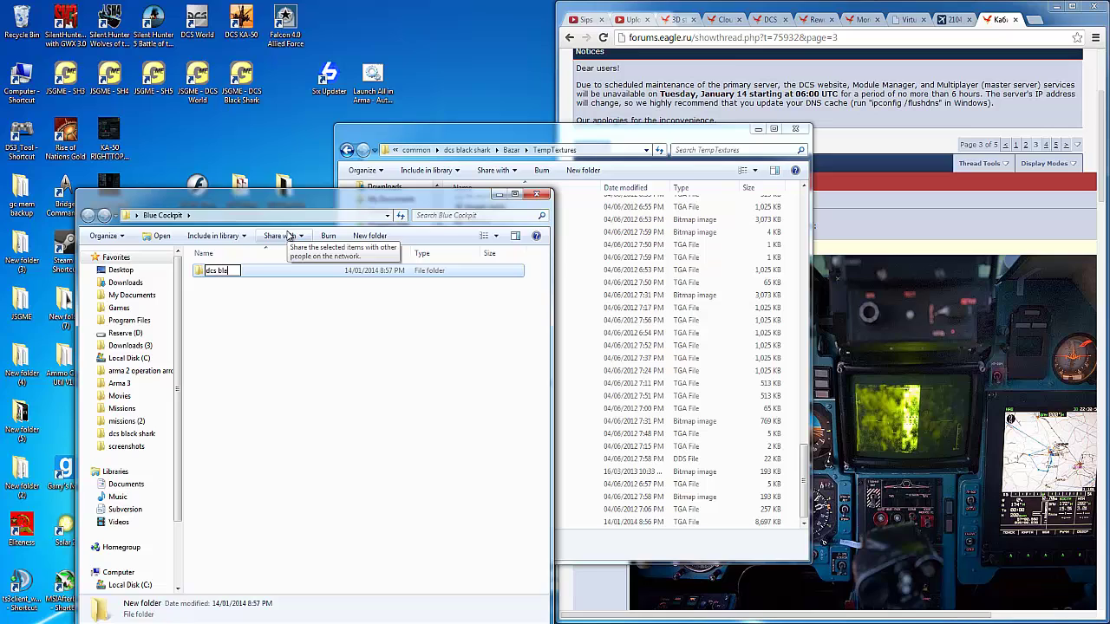
pyautogui.press('Return')
pyautogui.press('Return')
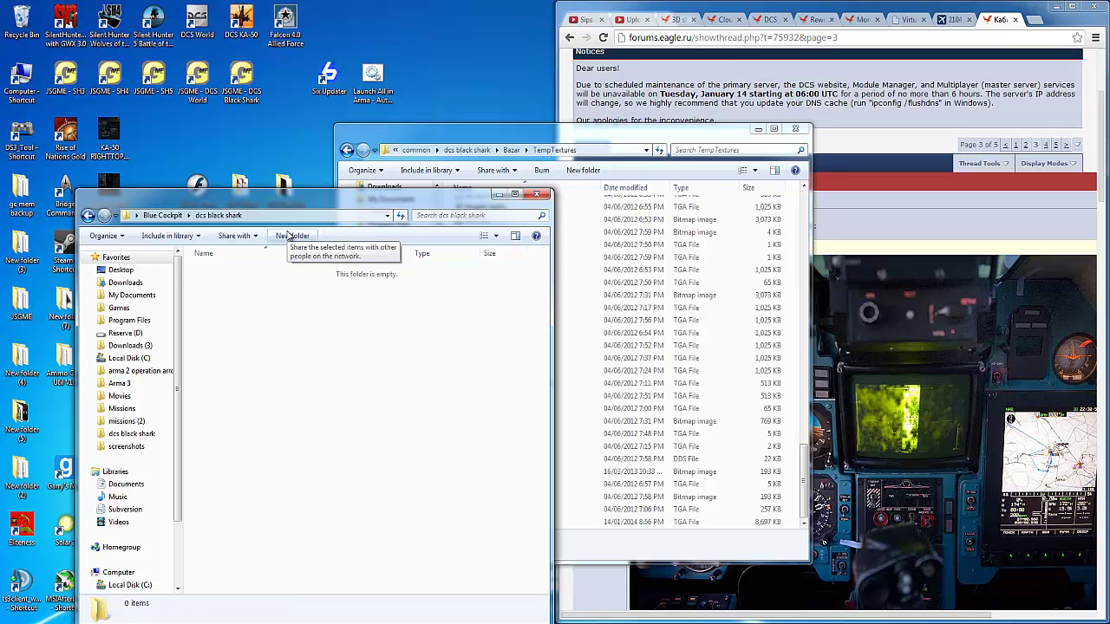
pyautogui.click(289, 235)
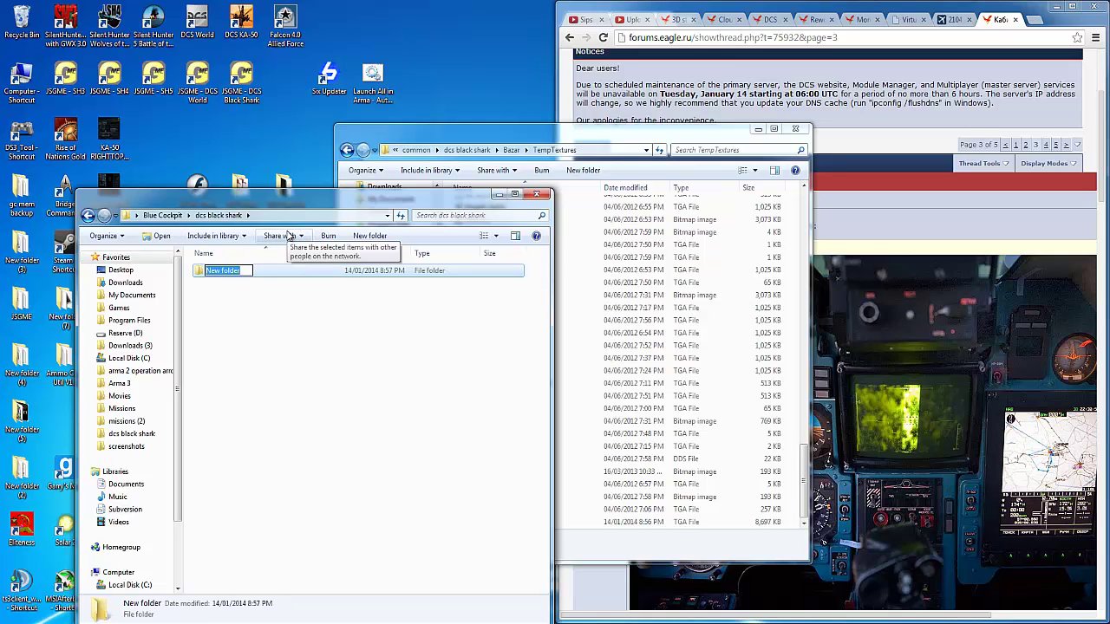
pyautogui.write('bazar')
pyautogui.press('Return')
pyautogui.press('Return')
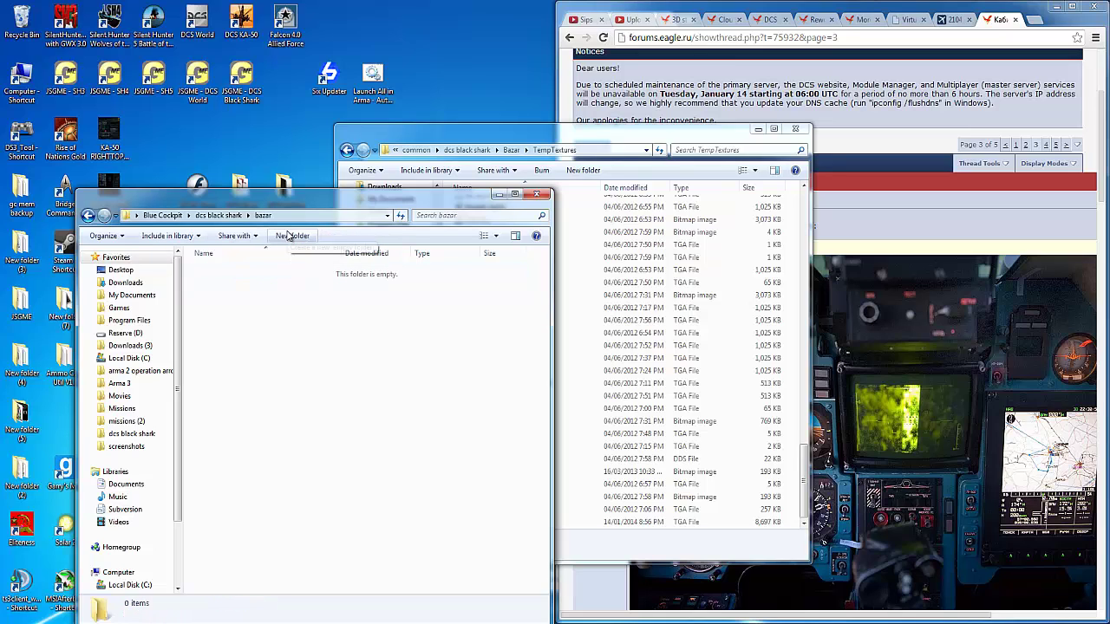
# - Create a TempTextures folder inside bazar, copying the original name, and open it
pyautogui.click(292, 236)
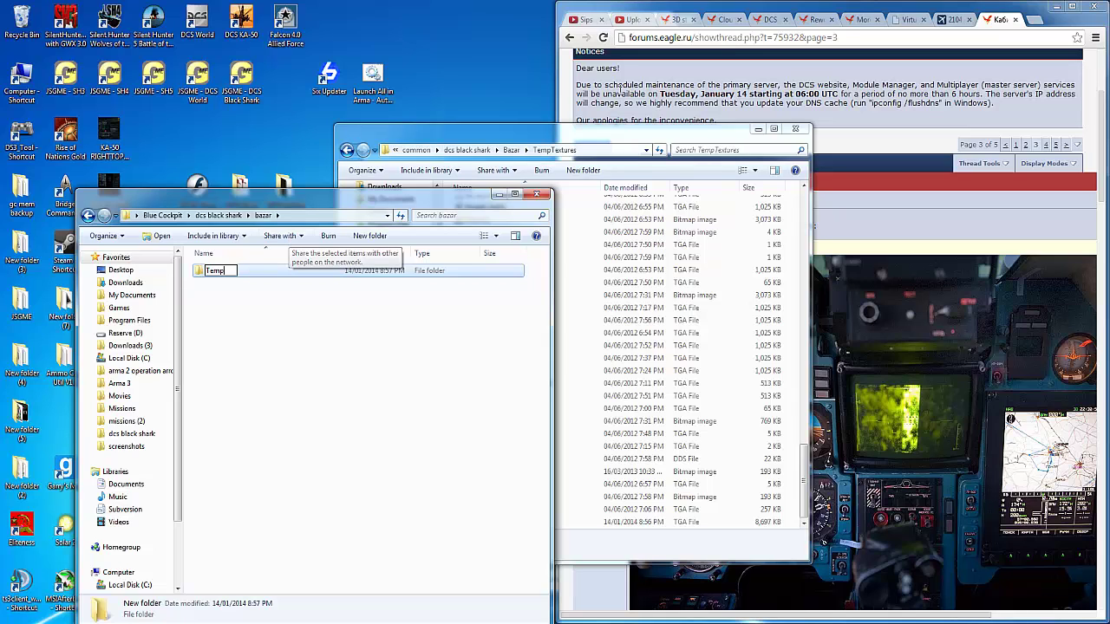
pyautogui.click(510, 149)
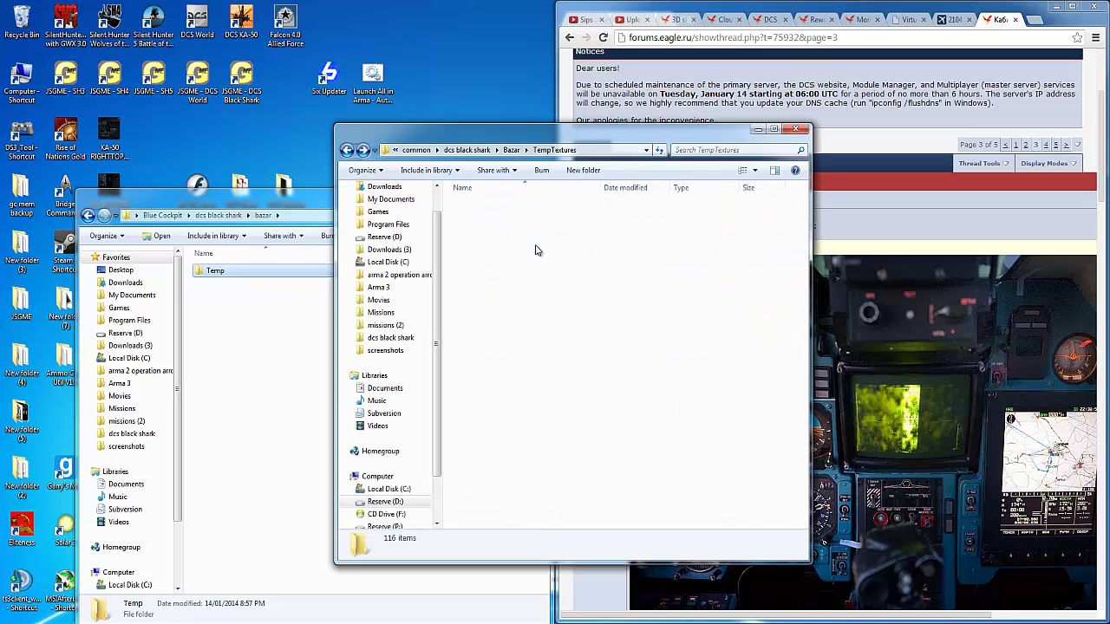
pyautogui.click(499, 260)
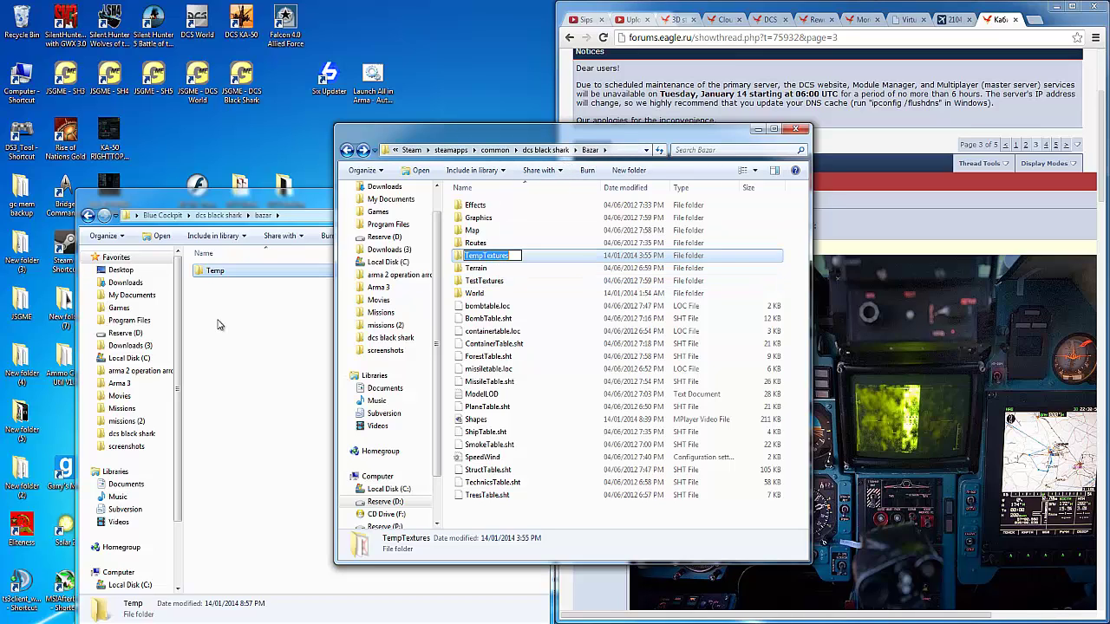
pyautogui.click(209, 275)
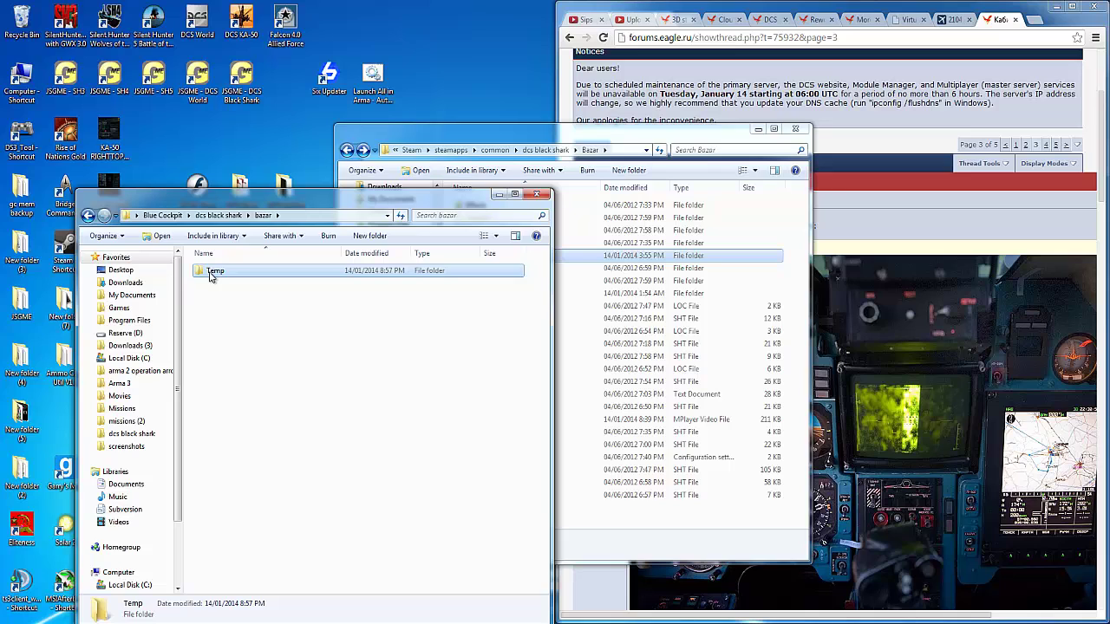
pyautogui.click(211, 273)
pyautogui.press('Return')
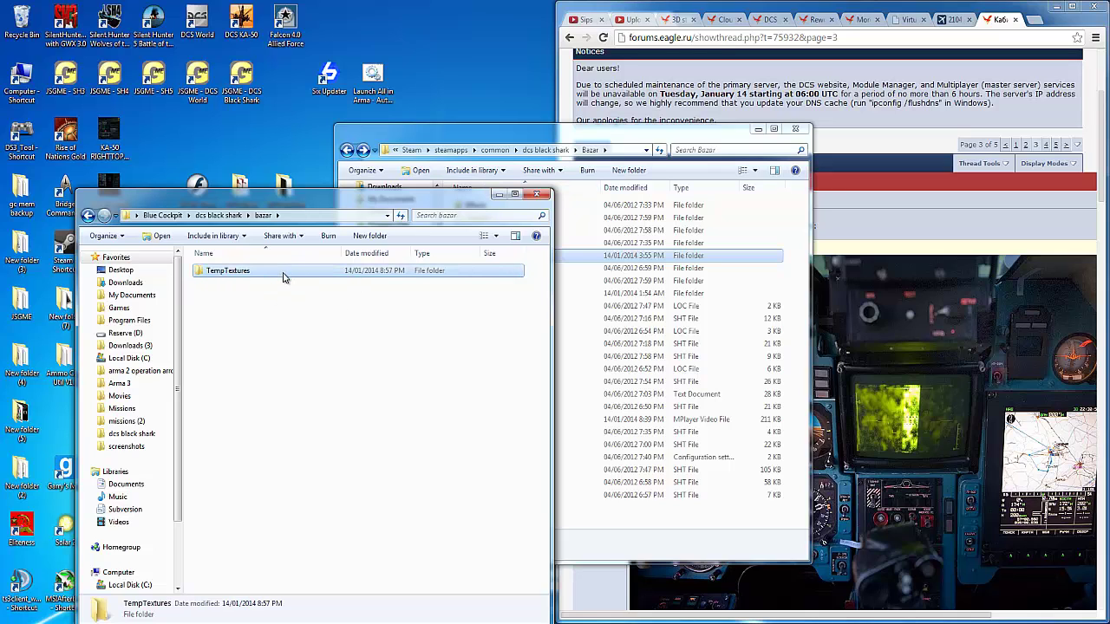
pyautogui.doubleClick(564, 293)
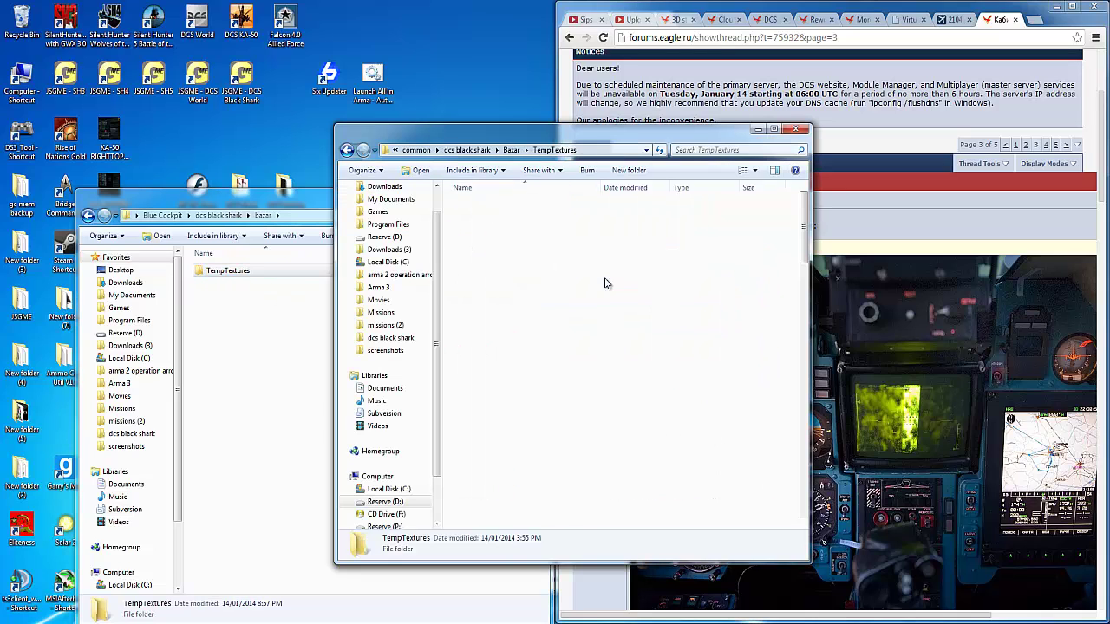
pyautogui.doubleClick(265, 276)
pyautogui.moveTo(191, 201); pyautogui.dragTo(442, 182)
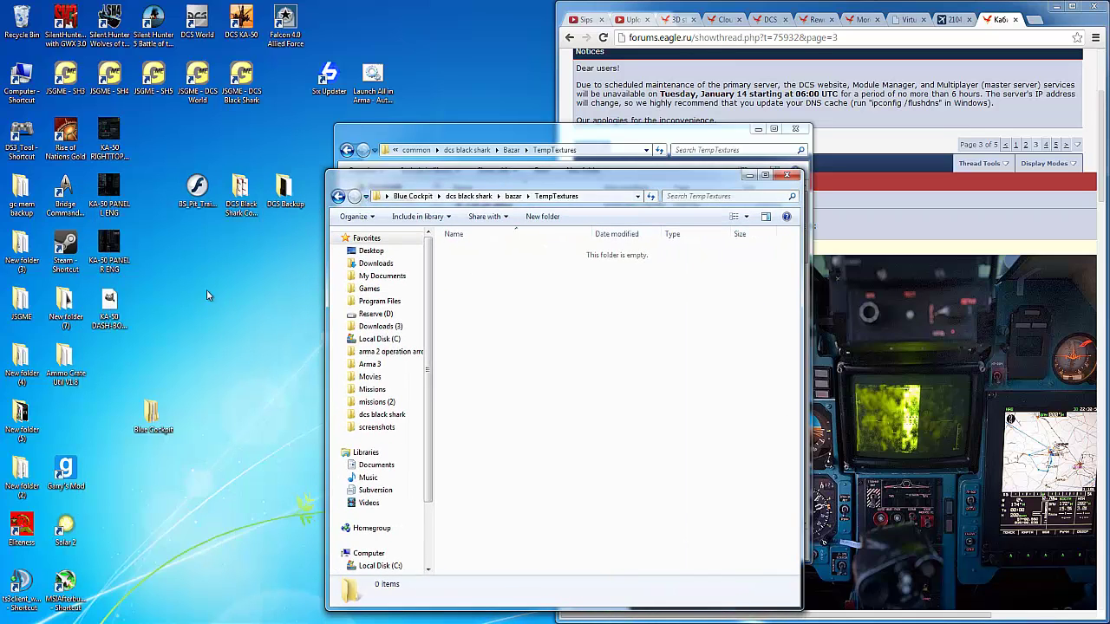
# - Cut the four KA-50 desktop textures and paste them into Blue Cockpit's TempTextures
pyautogui.moveTo(206, 296); pyautogui.dragTo(115, 131)
pyautogui.rightClick(114, 130)
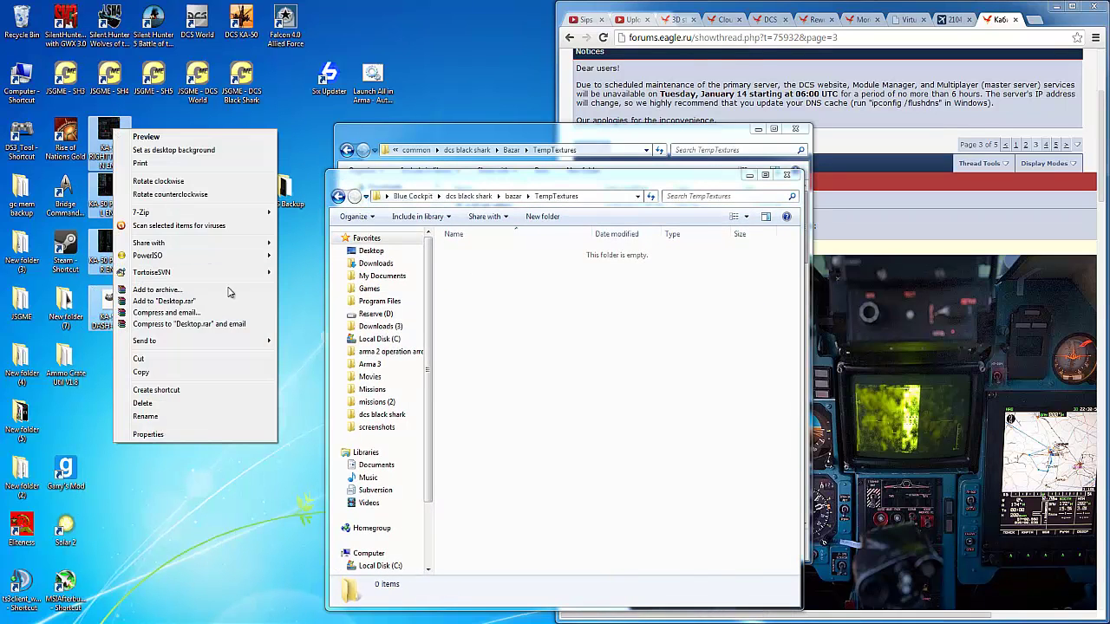
pyautogui.click(139, 358)
pyautogui.rightClick(630, 345)
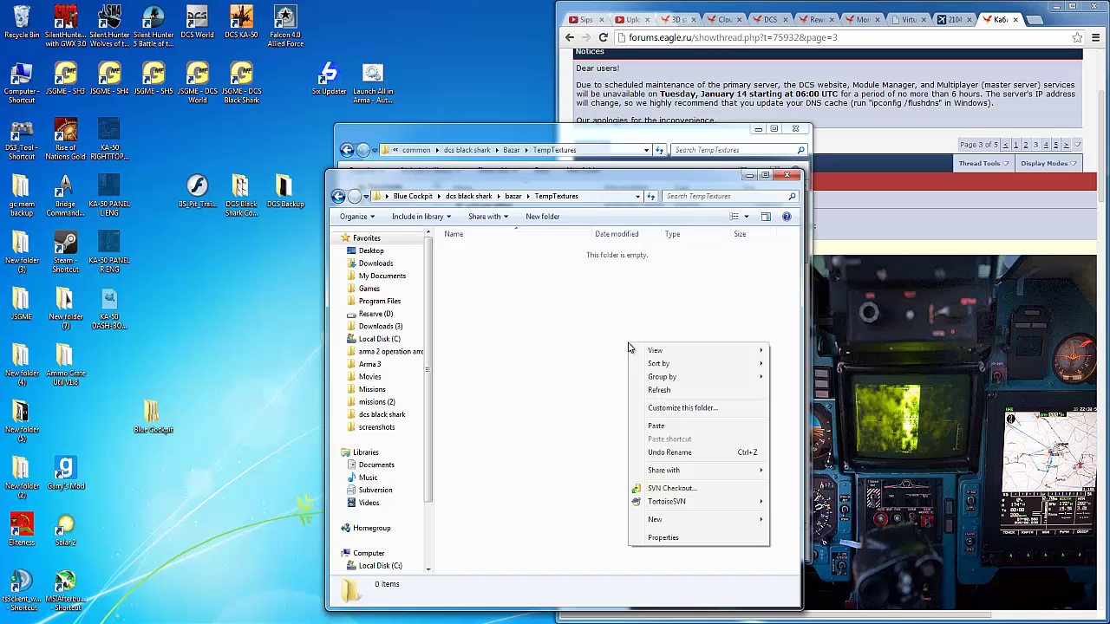
pyautogui.click(655, 425)
pyautogui.moveTo(565, 184); pyautogui.dragTo(332, 188)
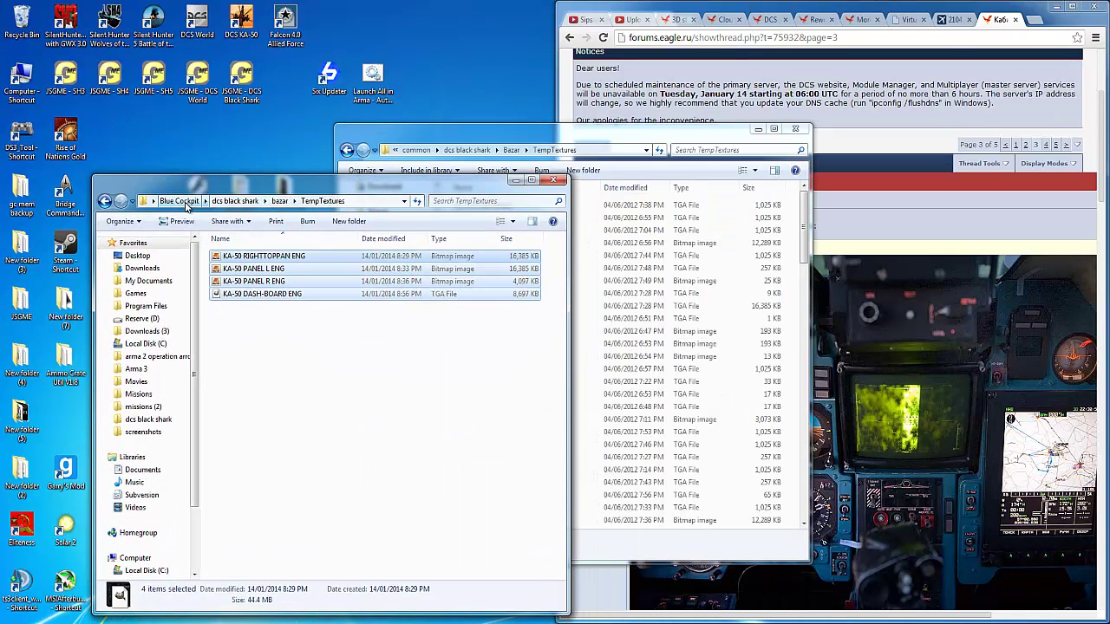
# - Rename the bazar folder to Bazar and close the Blue Cockpit window
pyautogui.click(250, 201)
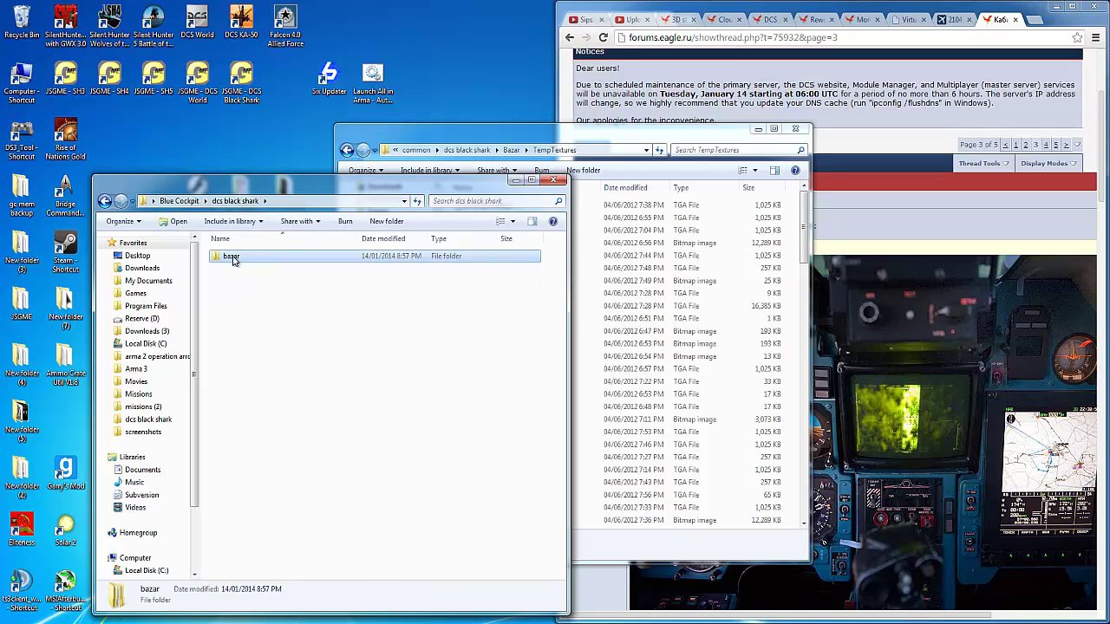
pyautogui.click(230, 256)
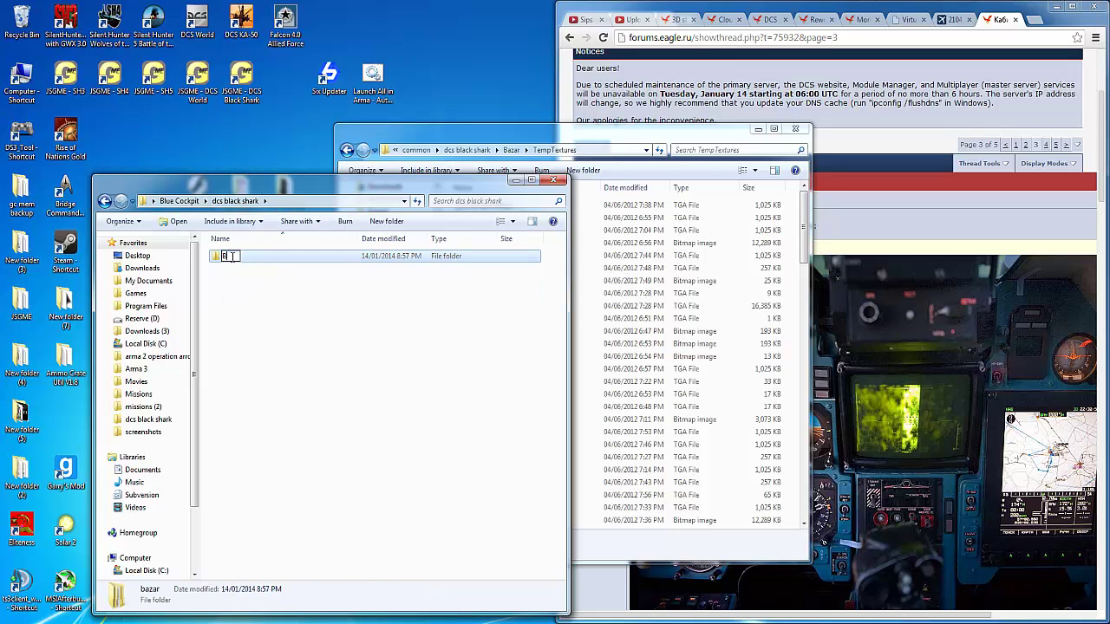
pyautogui.press('Return')
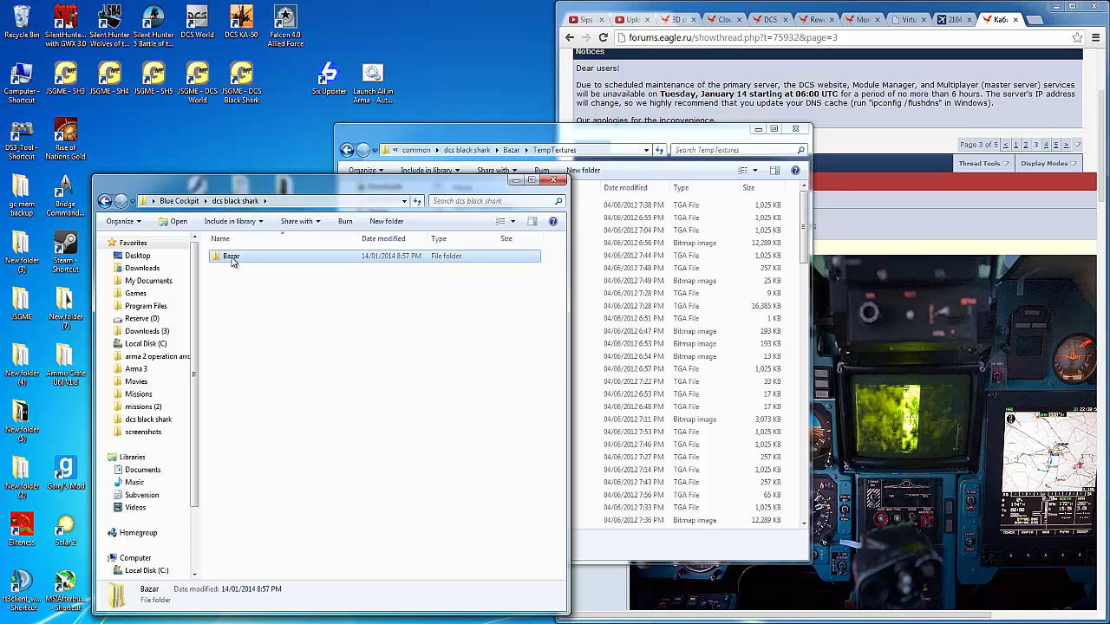
pyautogui.click(552, 182)
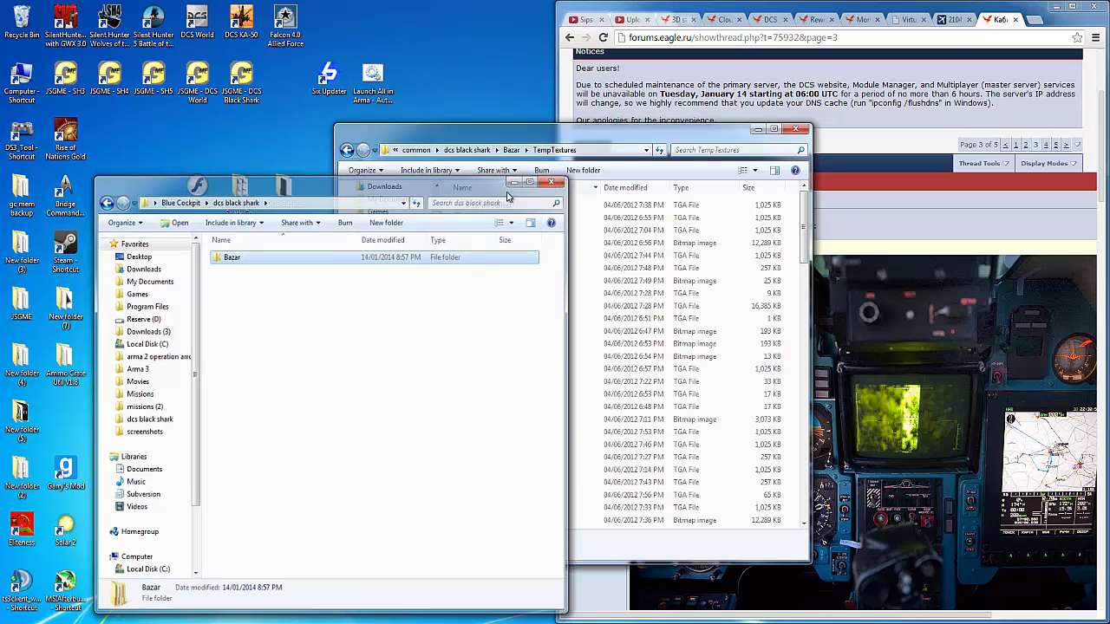
# - Copy the new Blue Cockpit folder from the desktop and go to the _MODS folder
pyautogui.rightClick(149, 423)
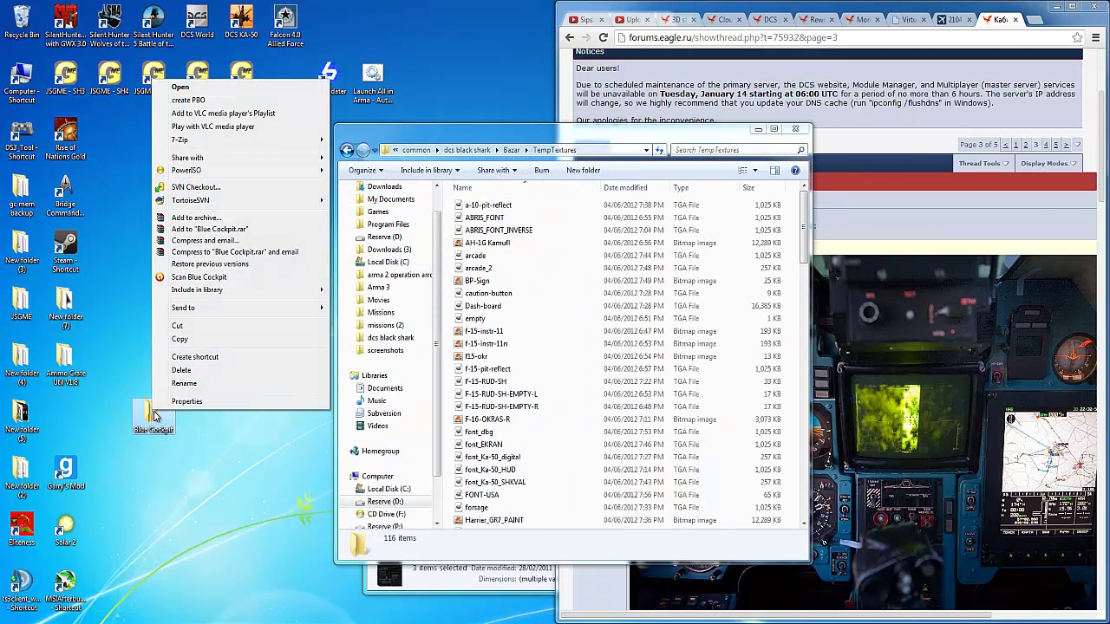
pyautogui.click(178, 327)
pyautogui.press('BackSpace')
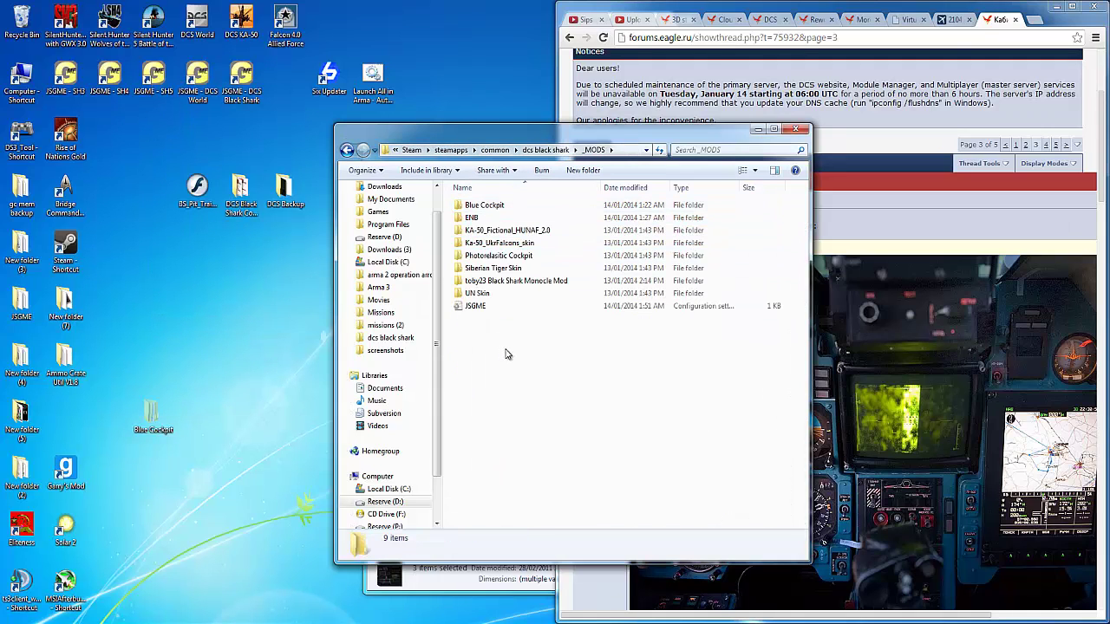
# - Delete the old Blue Cockpit folder in _MODS and paste the new one in its place
pyautogui.click(500, 209)
pyautogui.rightClick(511, 208)
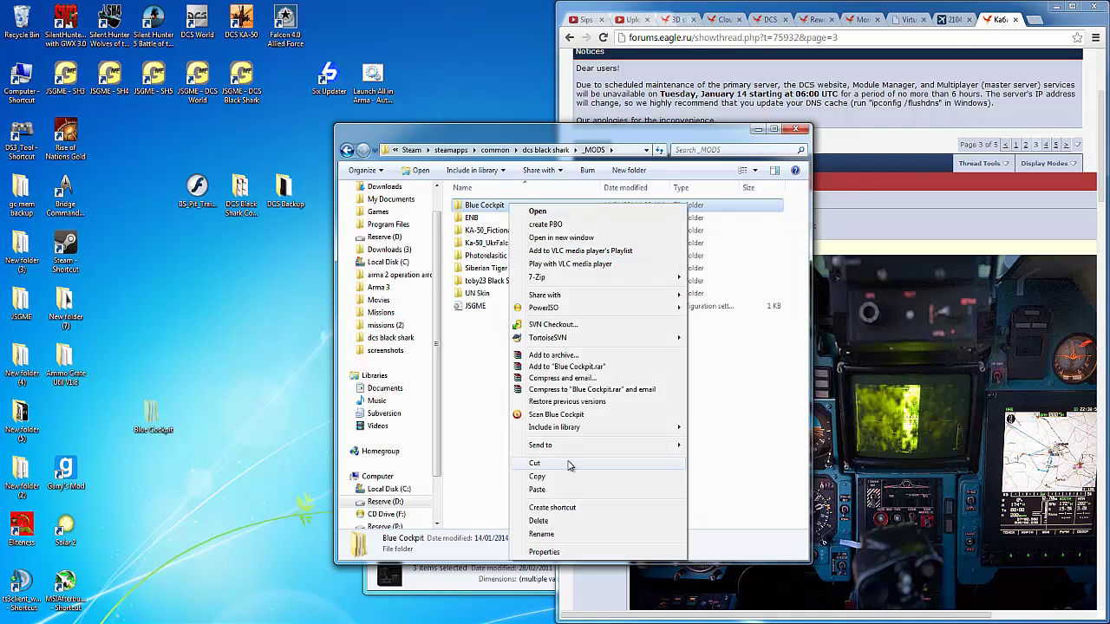
pyautogui.click(553, 521)
pyautogui.click(597, 367)
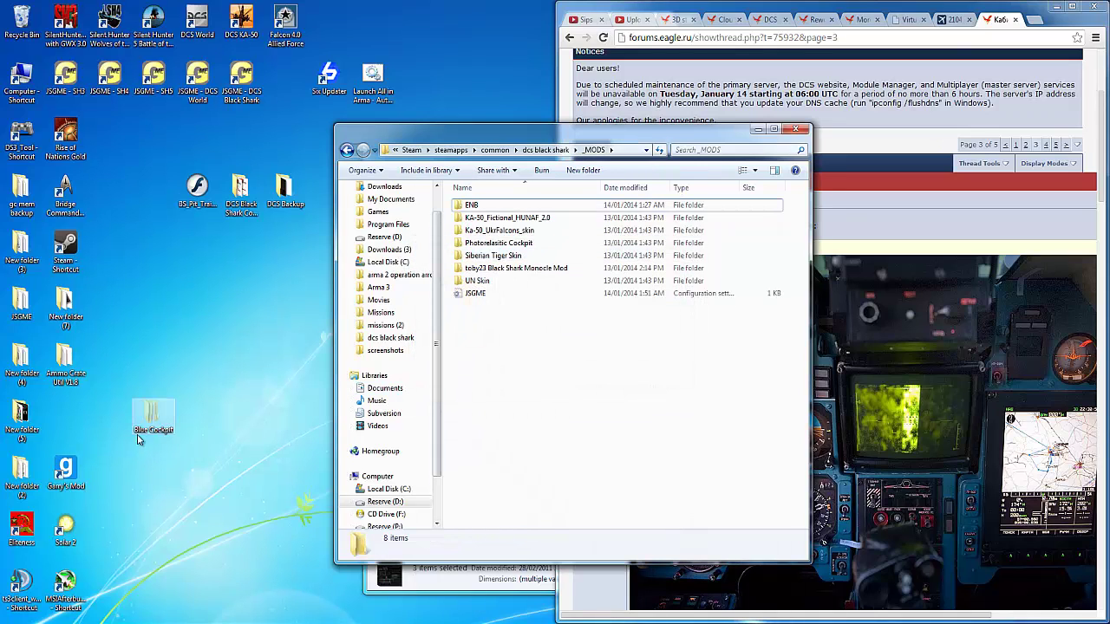
pyautogui.rightClick(511, 370)
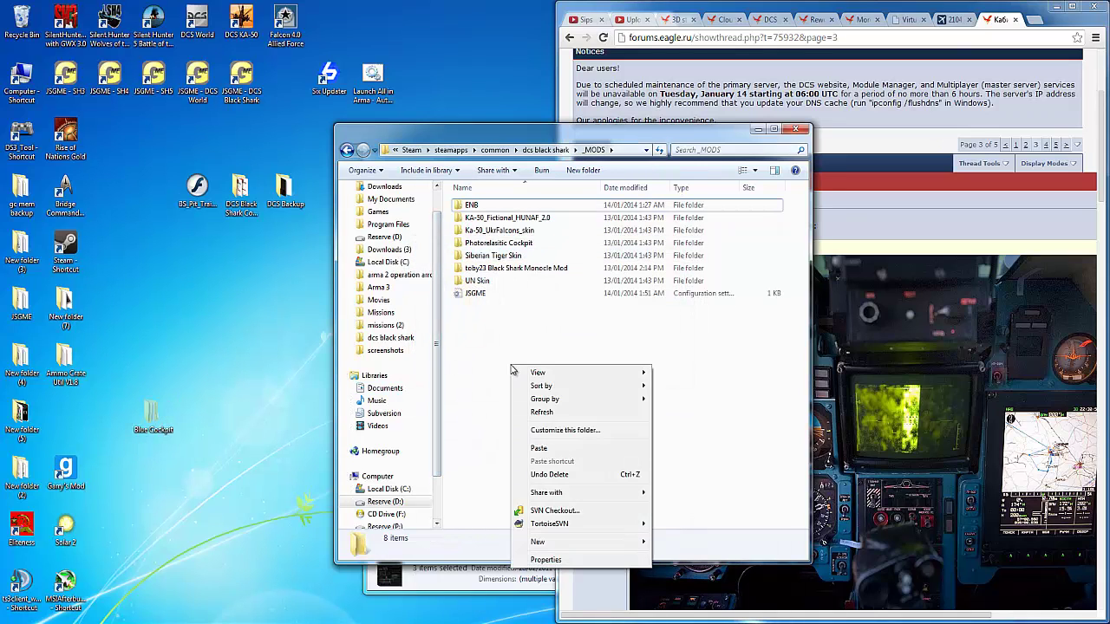
pyautogui.click(540, 449)
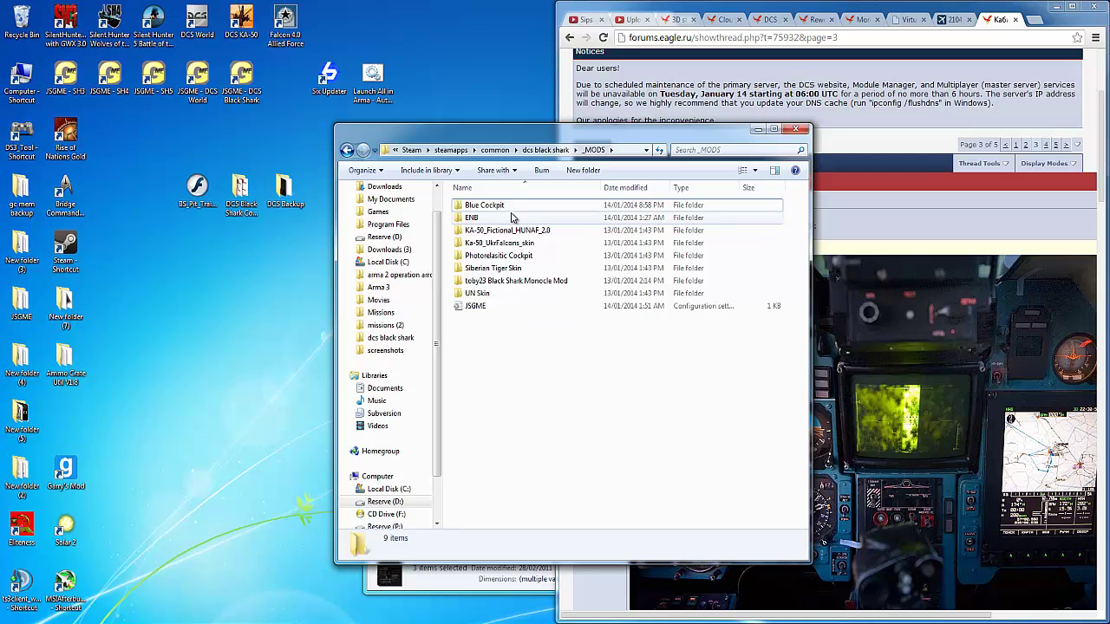
# - Launch the DCS Black Shark mod enabler and enable the Blue Cockpit mod
pyautogui.click(244, 82)
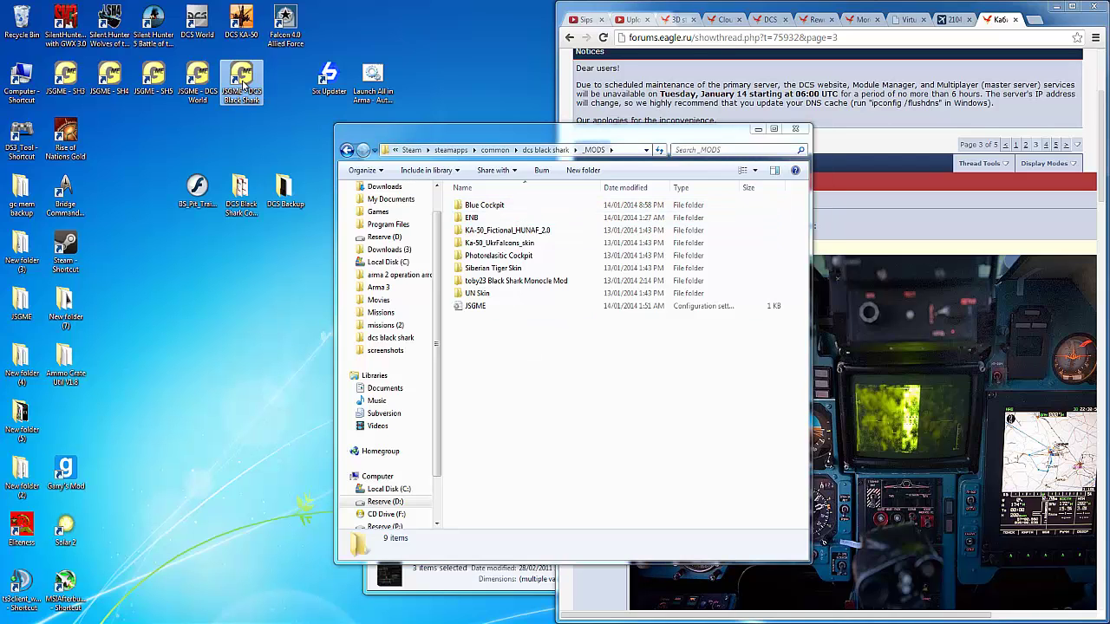
pyautogui.doubleClick(244, 83)
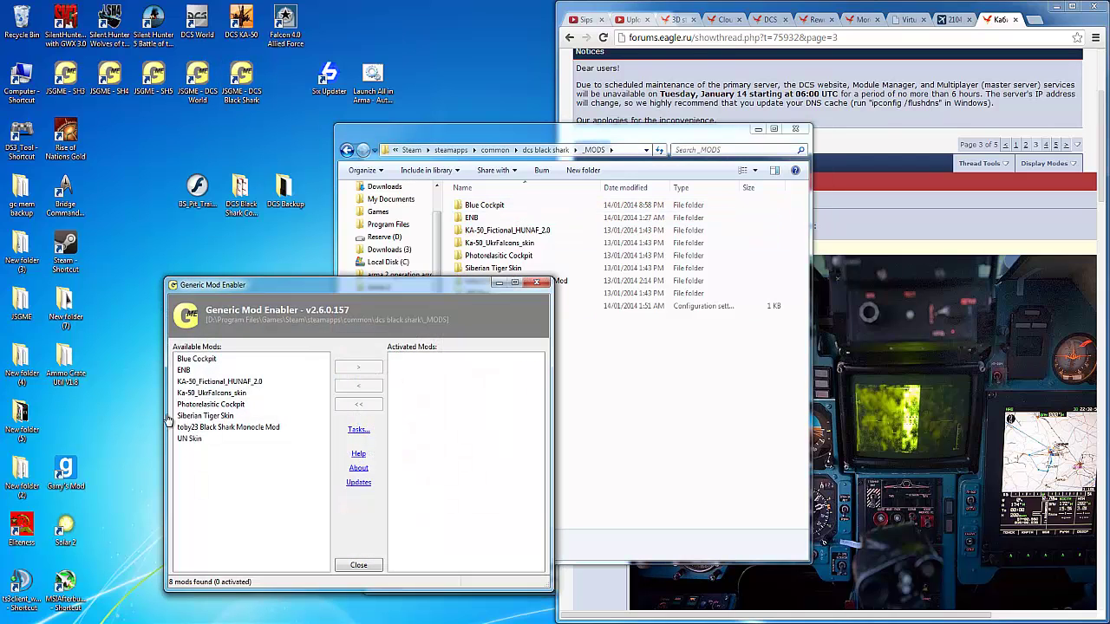
pyautogui.click(354, 371)
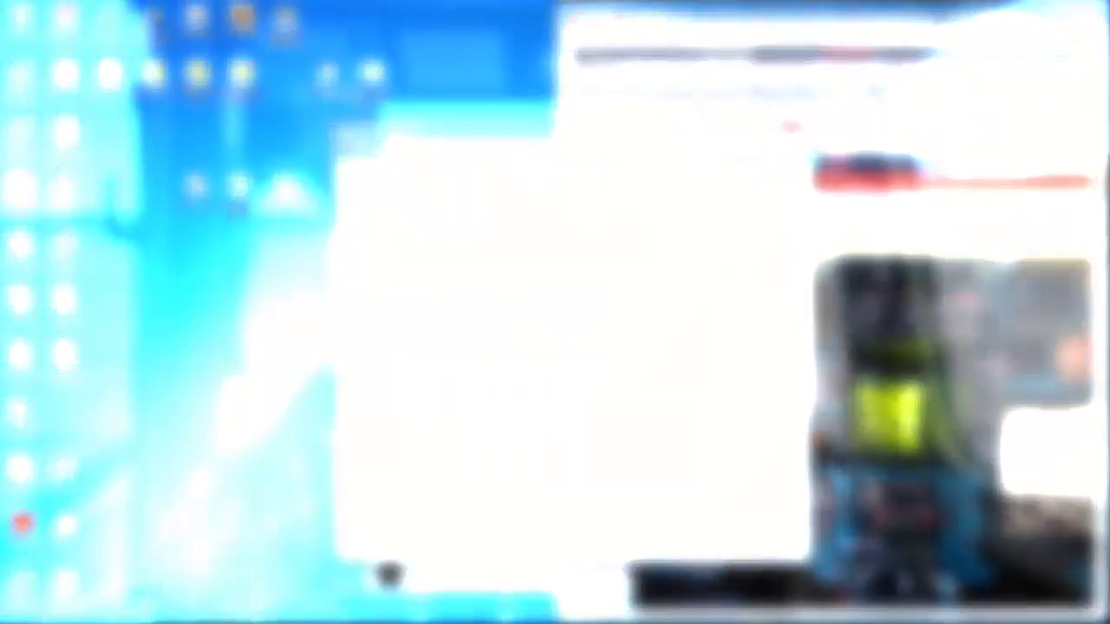